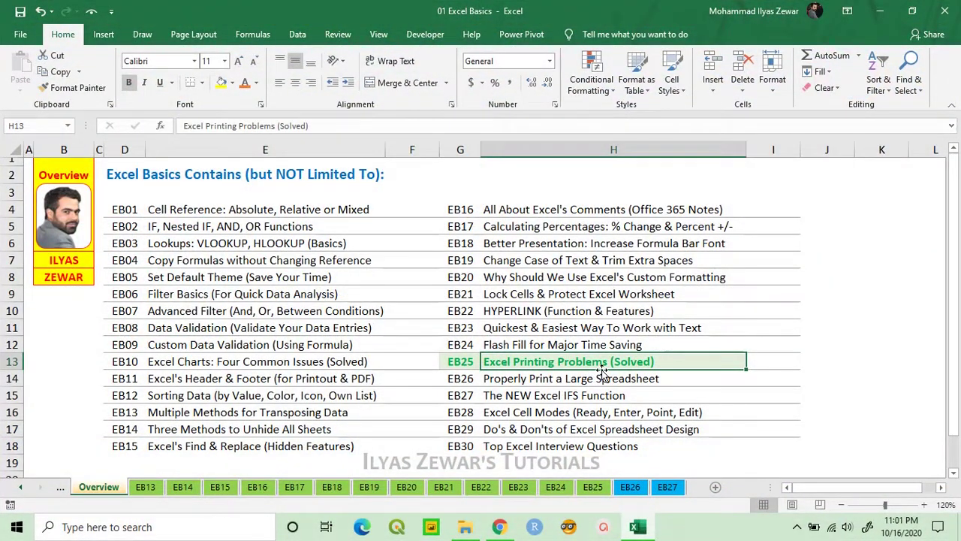
Step: Switch to the EB25 sheet and scroll down to the chart and back up to the budget table
{"action": "left_click", "coordinate": [592, 487]}
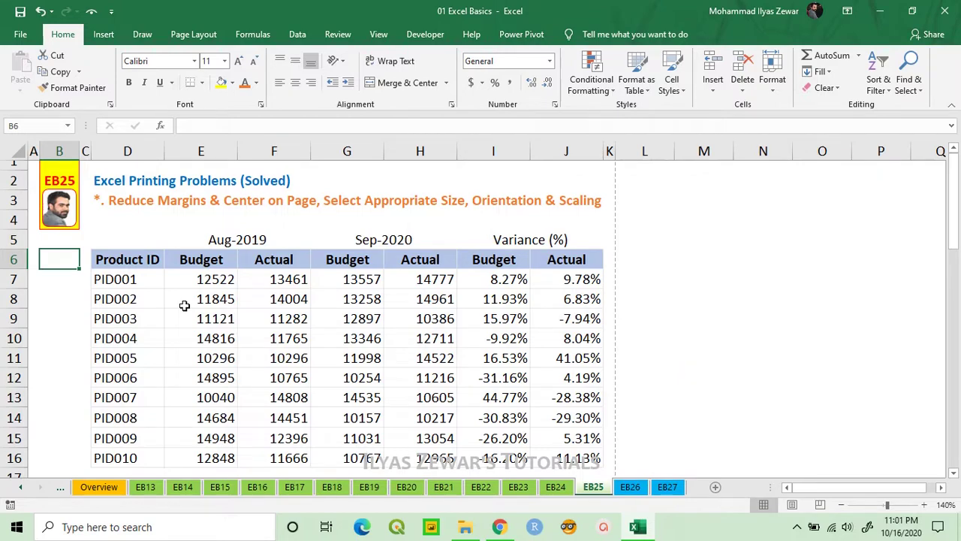
{"action": "scroll", "coordinate": [251, 287], "scroll_direction": "down", "scroll_amount": 4}
{"action": "scroll", "coordinate": [252, 287], "scroll_direction": "down", "scroll_amount": 9}
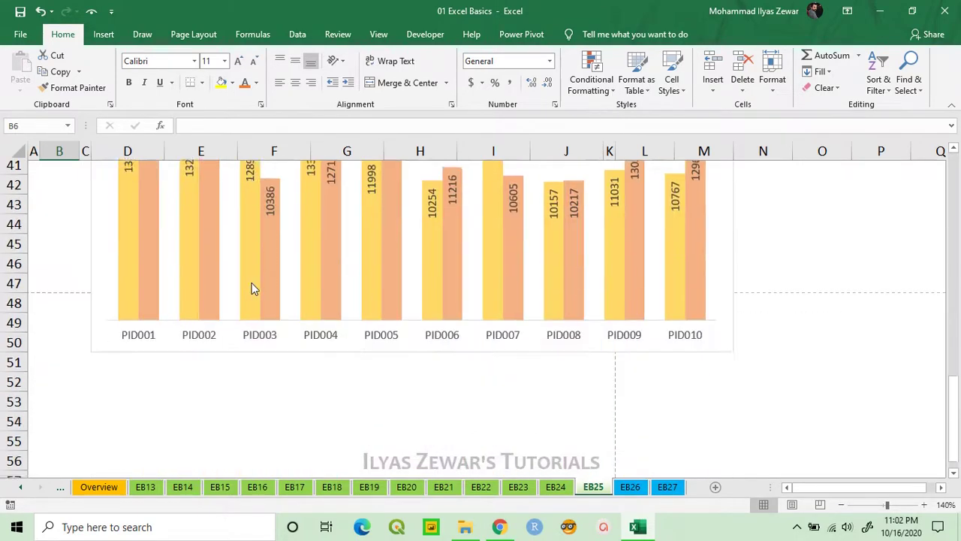
{"action": "scroll", "coordinate": [251, 287], "scroll_direction": "up", "scroll_amount": 1}
{"action": "scroll", "coordinate": [254, 289], "scroll_direction": "up", "scroll_amount": 12}
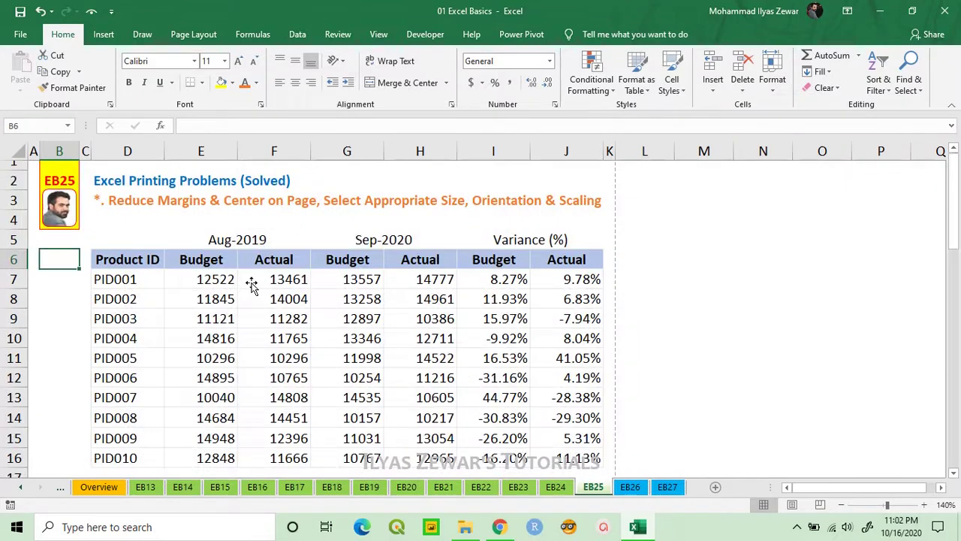
Step: Preview the EB25 printout, page through all four pages, and return to page 1
{"action": "left_click", "coordinate": [21, 33]}
{"action": "left_click", "coordinate": [66, 280]}
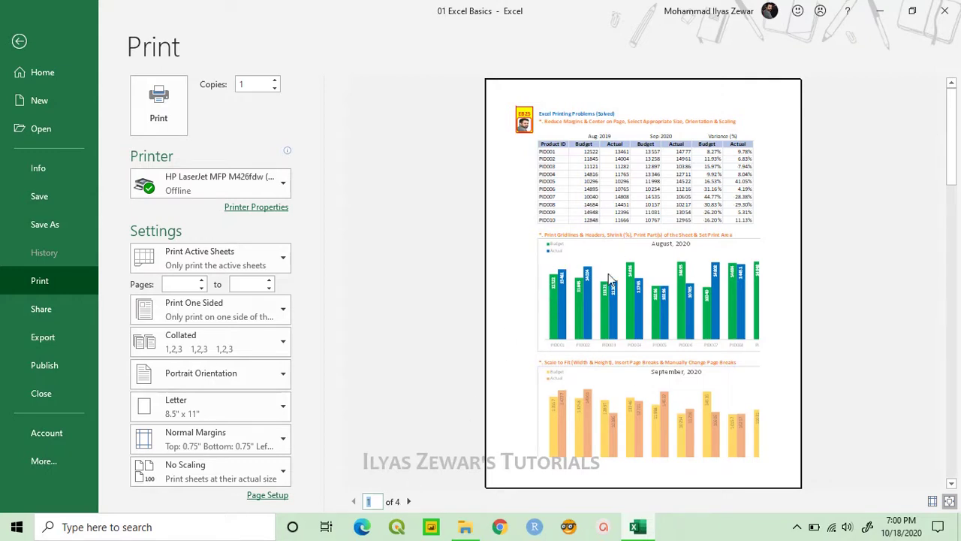
{"action": "left_click", "coordinate": [410, 501]}
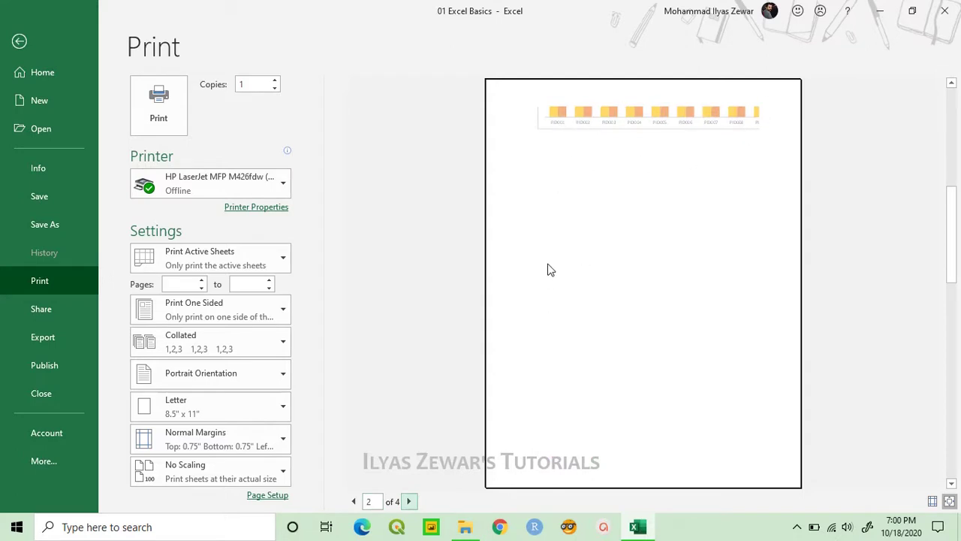
{"action": "left_click", "coordinate": [410, 501]}
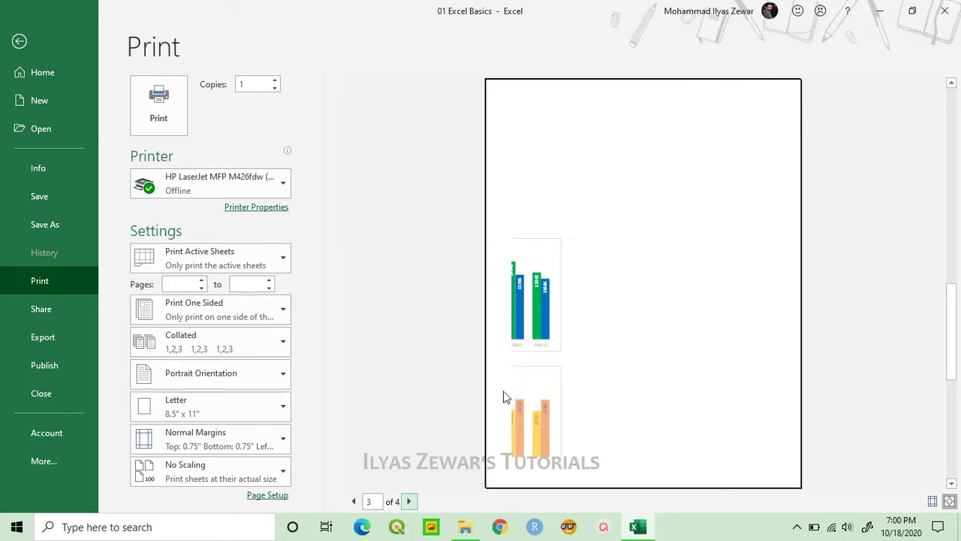
{"action": "left_click", "coordinate": [409, 501]}
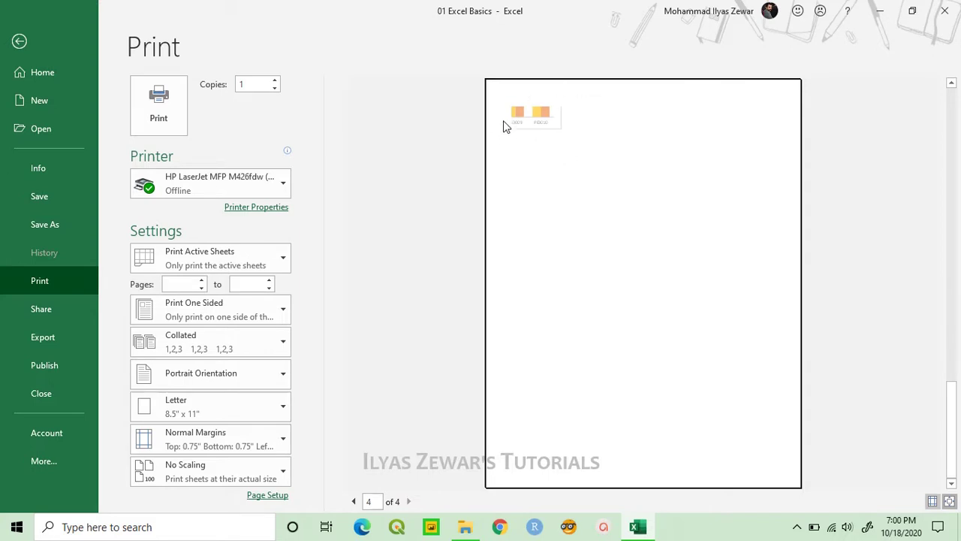
{"action": "left_click", "coordinate": [354, 500]}
{"action": "left_click", "coordinate": [354, 500]}
{"action": "left_click", "coordinate": [354, 501]}
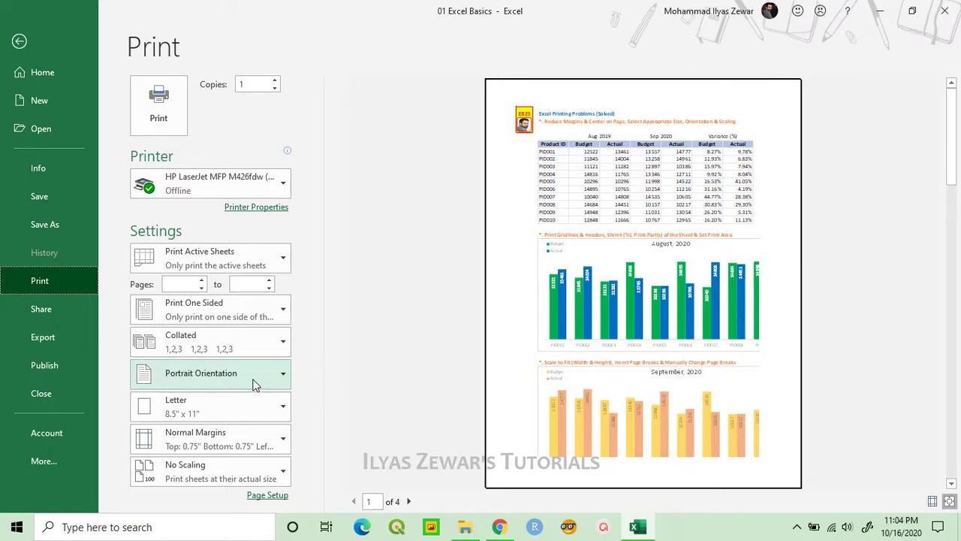
{"action": "left_click", "coordinate": [670, 418]}
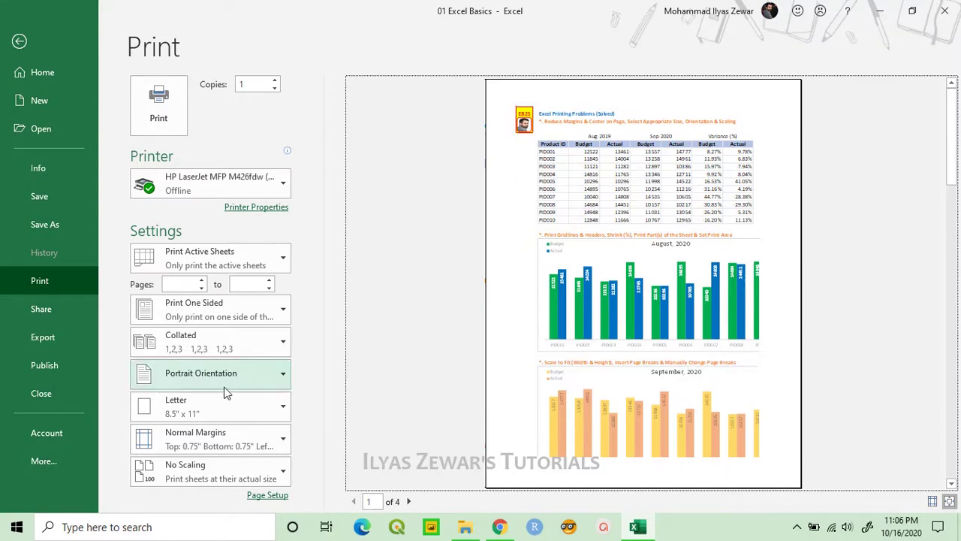
{"action": "left_click", "coordinate": [279, 377]}
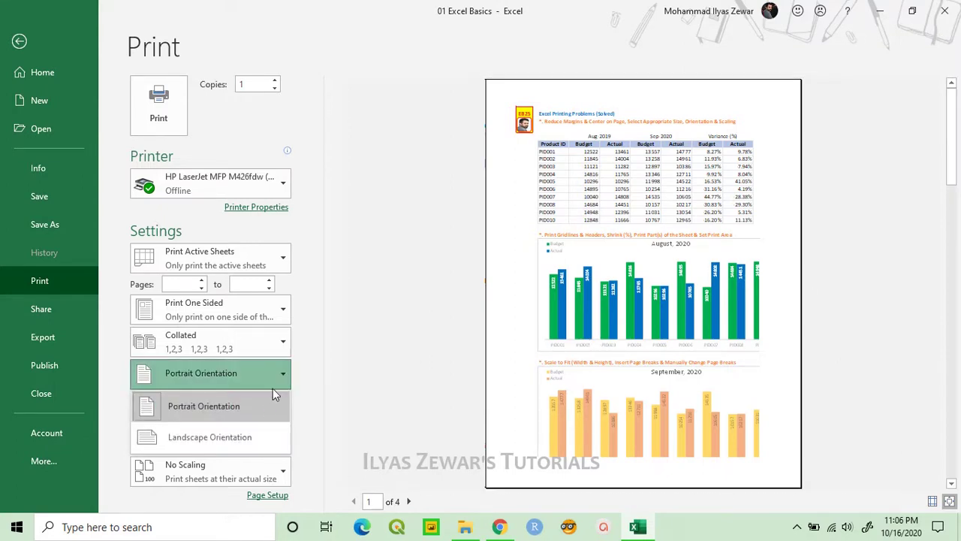
{"action": "left_click", "coordinate": [253, 433]}
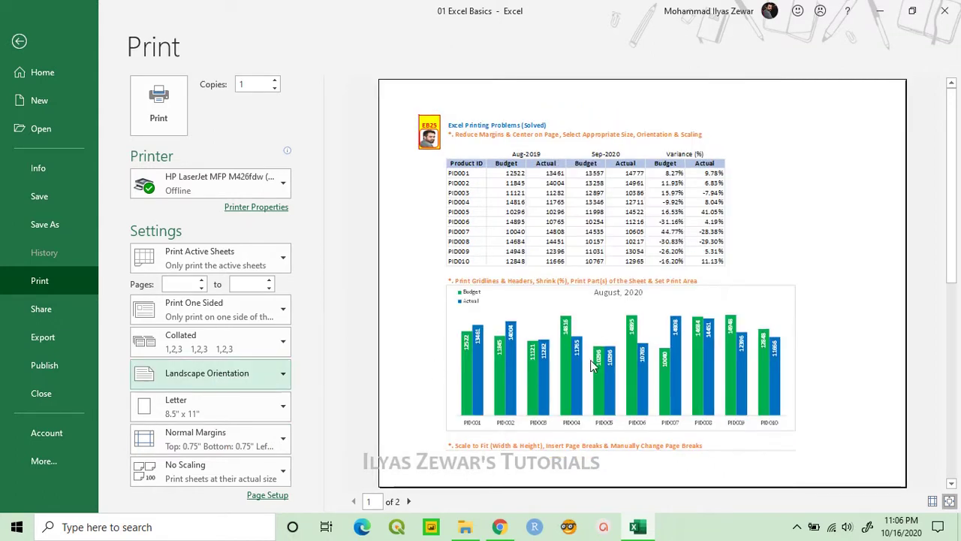
{"action": "left_click", "coordinate": [243, 377]}
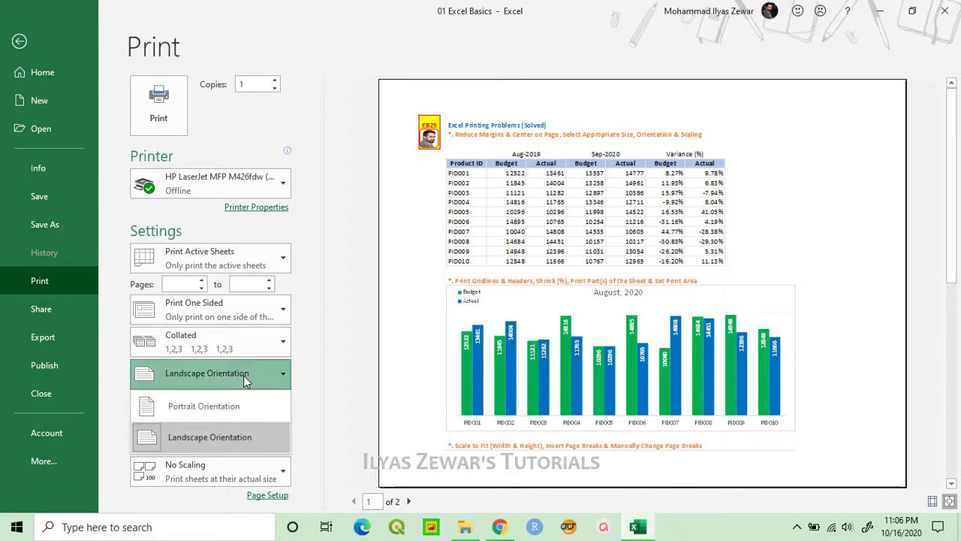
{"action": "left_click", "coordinate": [240, 419]}
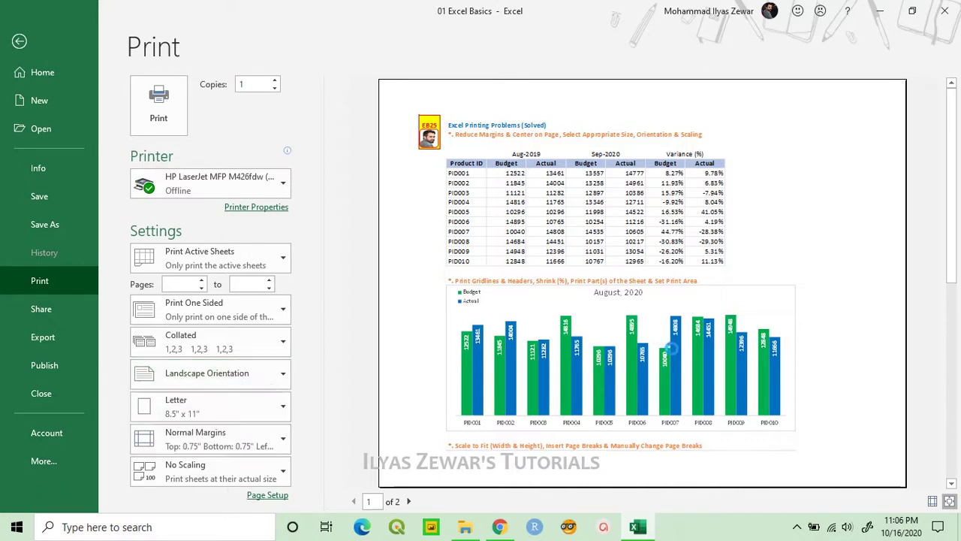
{"action": "left_click", "coordinate": [263, 413]}
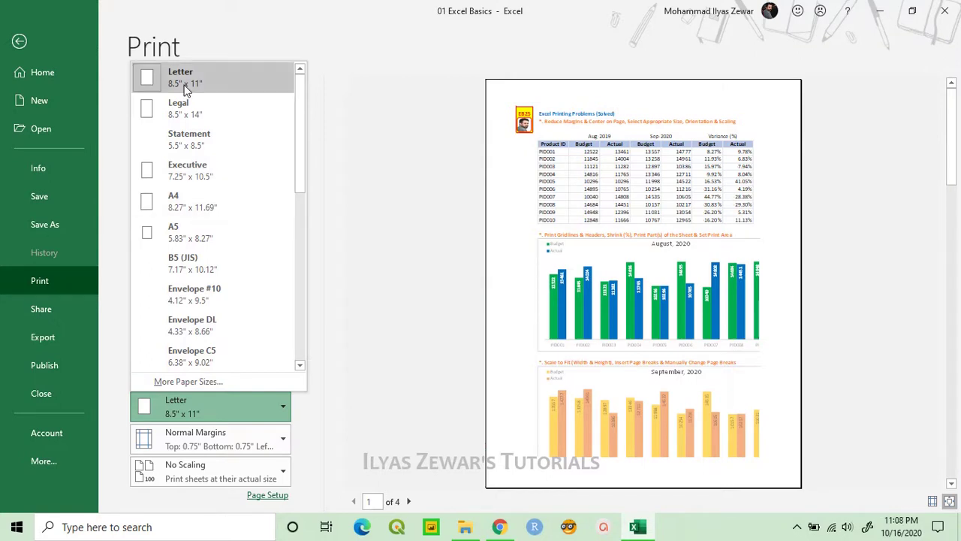
{"action": "left_click", "coordinate": [228, 204]}
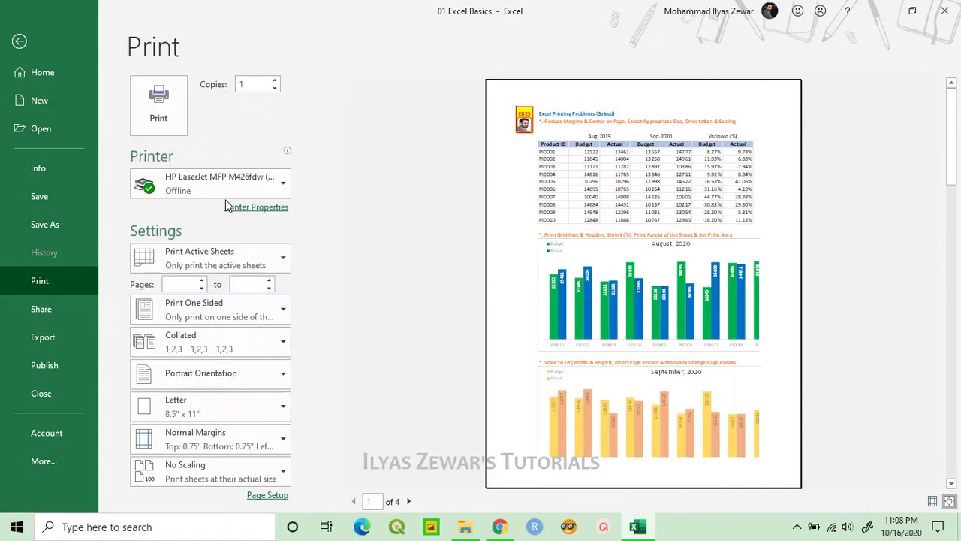
{"action": "left_click", "coordinate": [260, 406]}
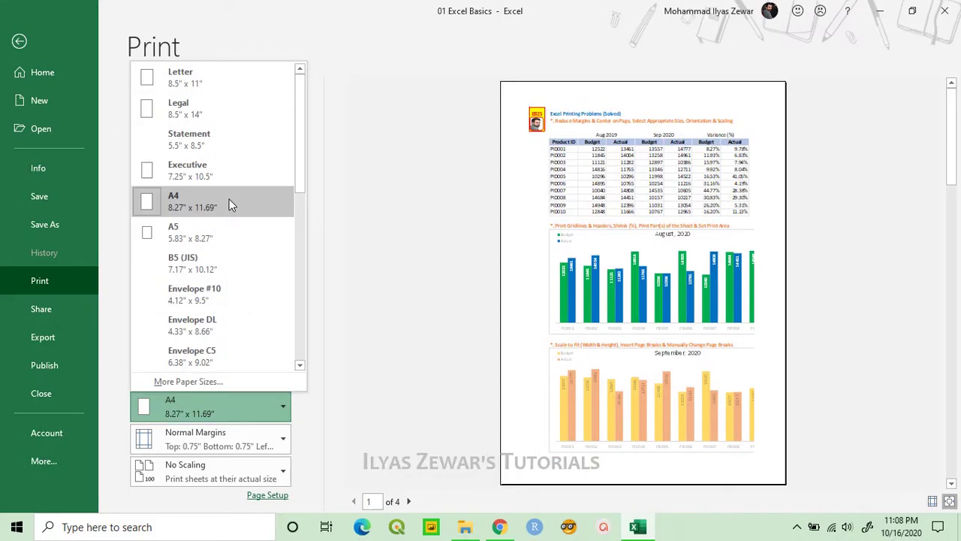
{"action": "left_click", "coordinate": [232, 88]}
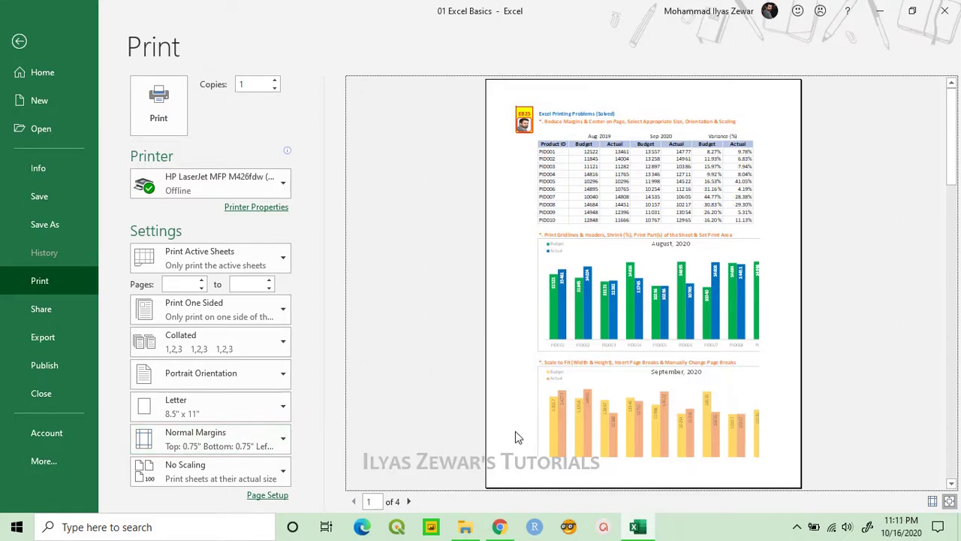
{"action": "left_click", "coordinate": [261, 438]}
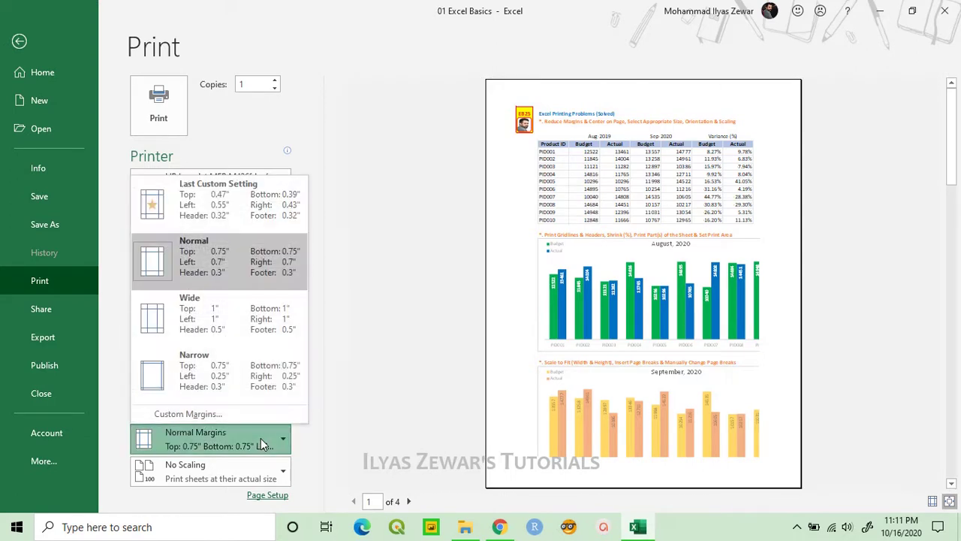
{"action": "left_click", "coordinate": [255, 375]}
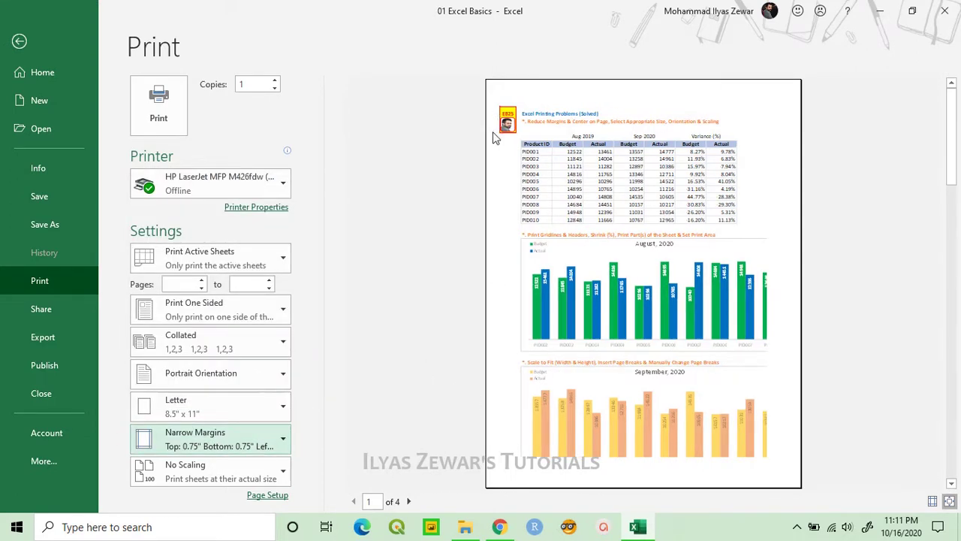
{"action": "left_click", "coordinate": [235, 443]}
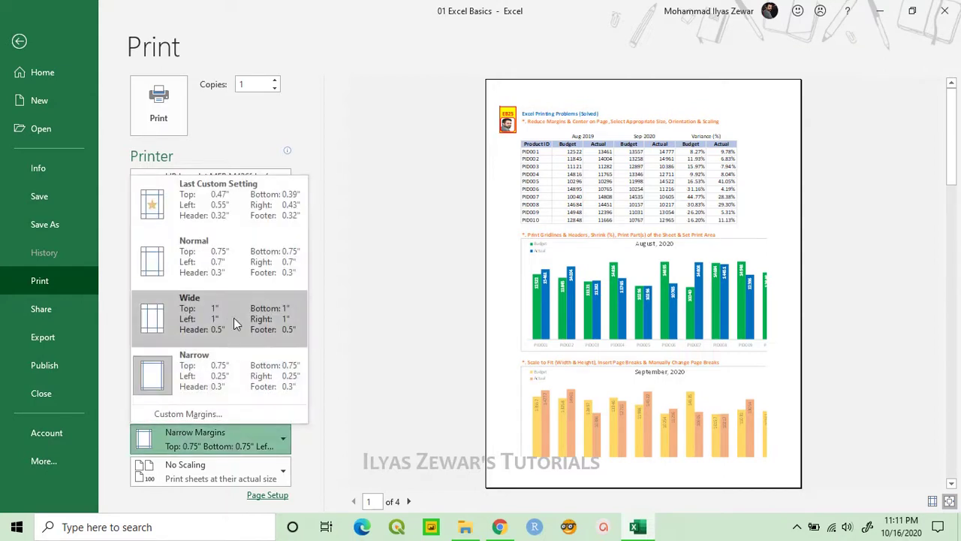
{"action": "left_click", "coordinate": [242, 262]}
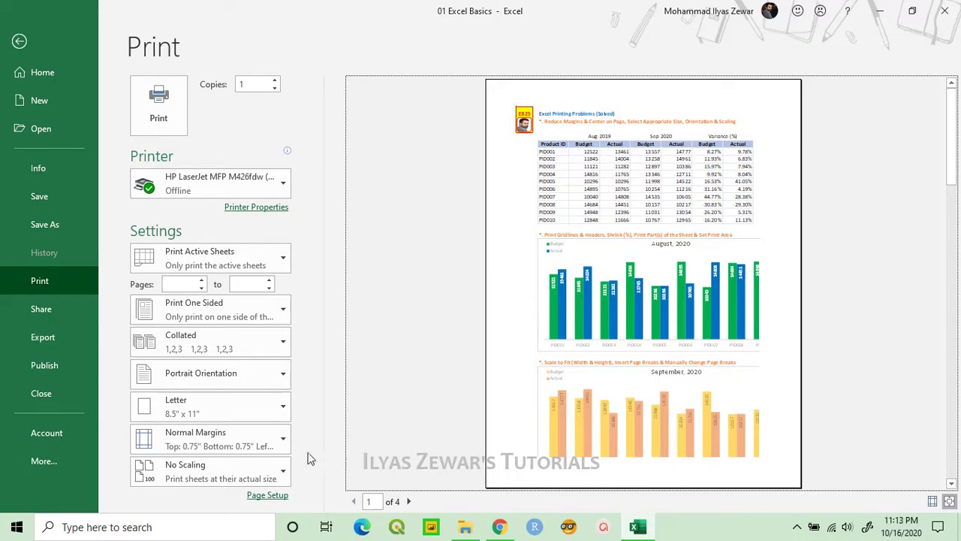
Step: Try the Fit Sheet on One Page, Fit All Columns and Fit All Rows scaling options
{"action": "left_click", "coordinate": [242, 471]}
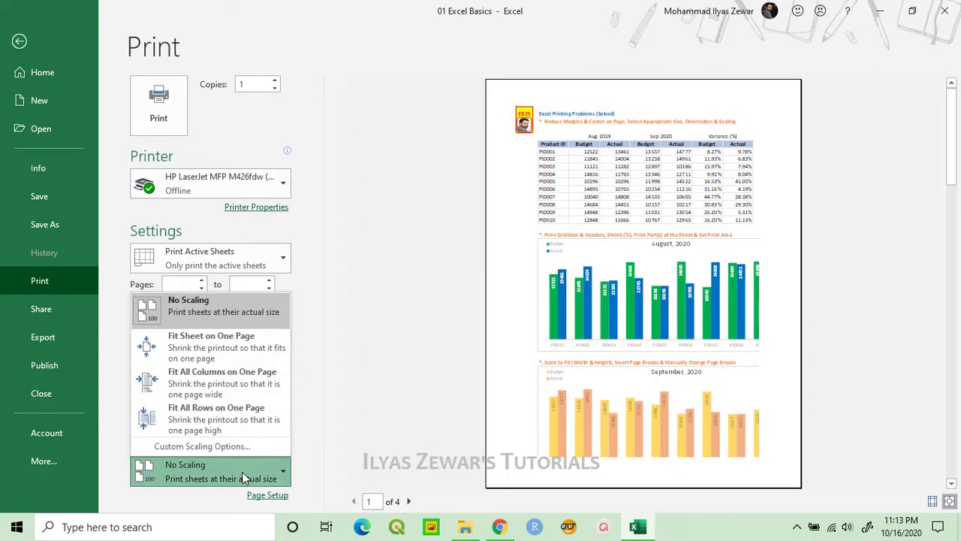
{"action": "left_click", "coordinate": [227, 342]}
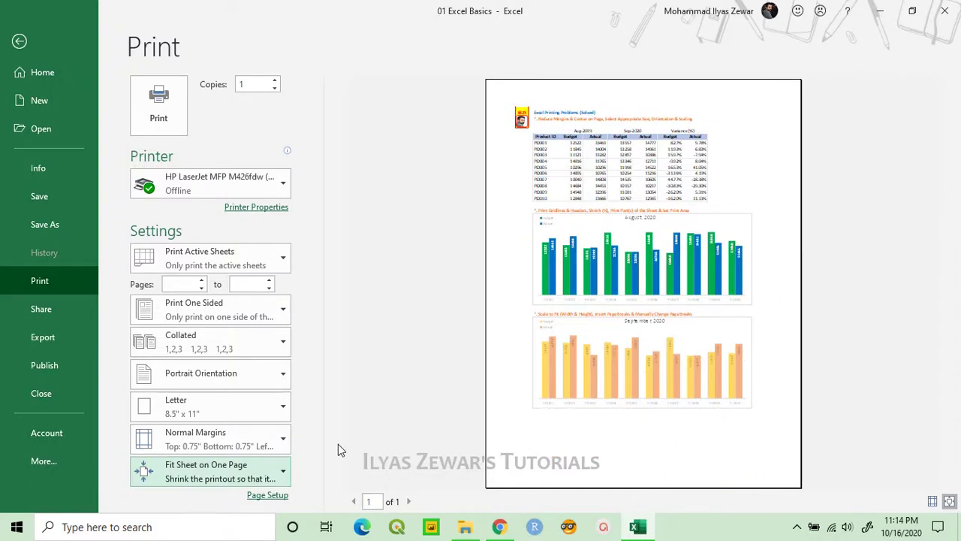
{"action": "left_click", "coordinate": [268, 473]}
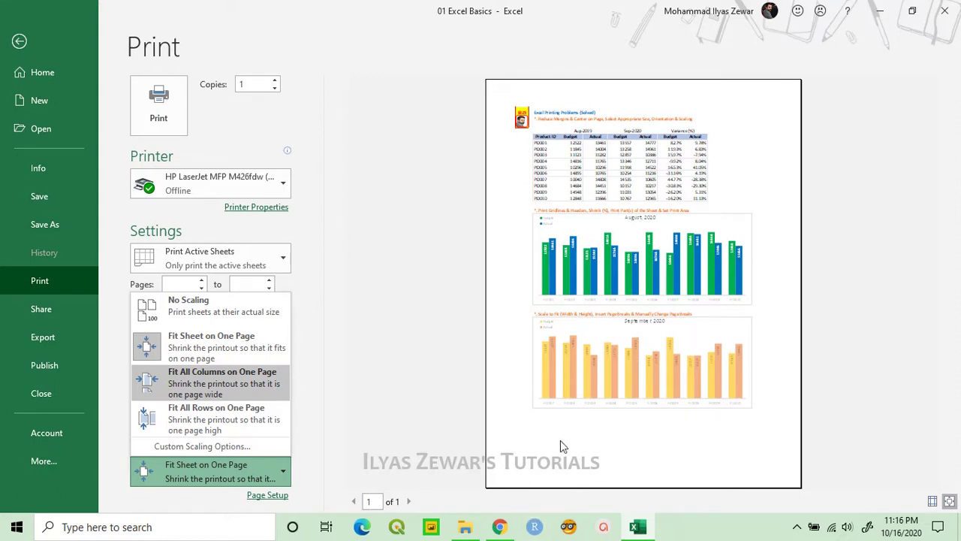
{"action": "key", "text": "Up"}
{"action": "left_click", "coordinate": [216, 385]}
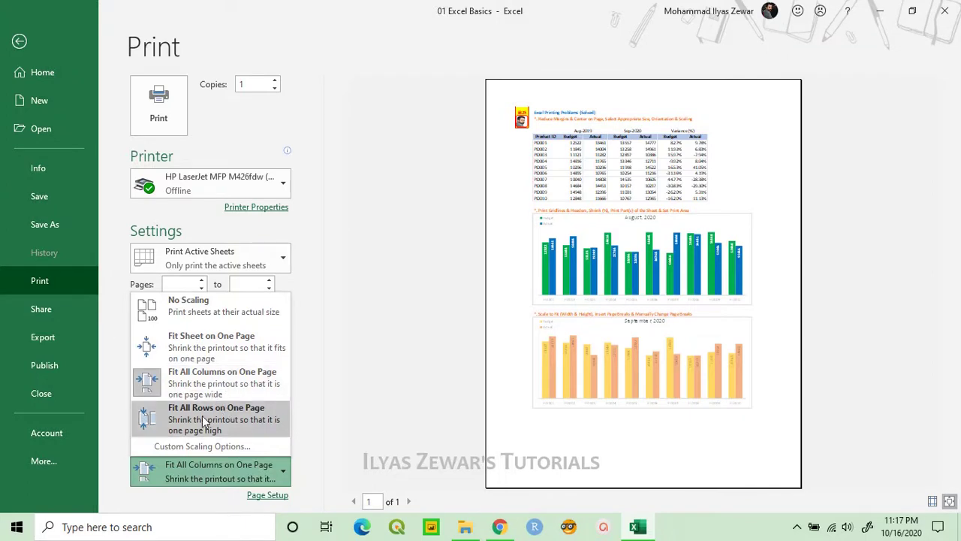
{"action": "left_click", "coordinate": [684, 310]}
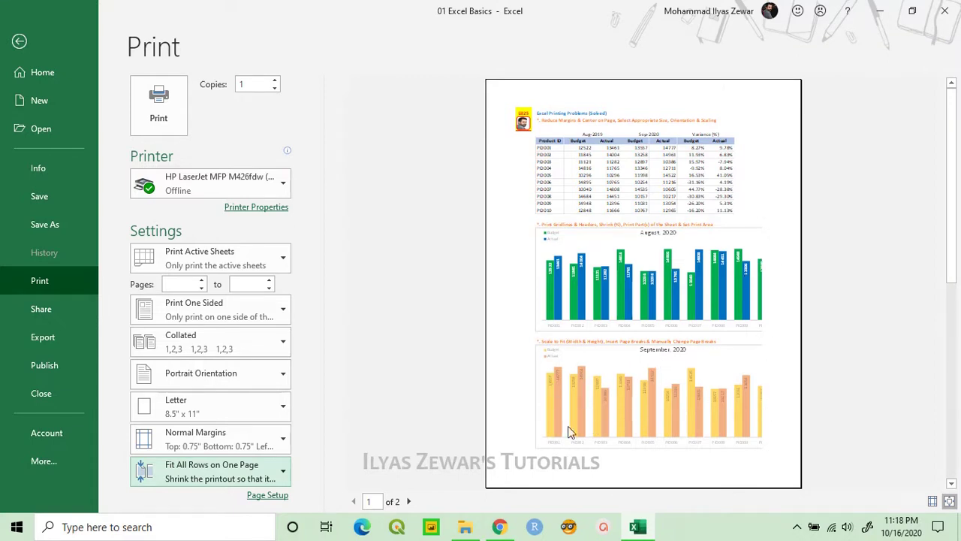
Step: Check the second preview page, then settle on Fit Sheet on One Page scaling
{"action": "left_click", "coordinate": [408, 501]}
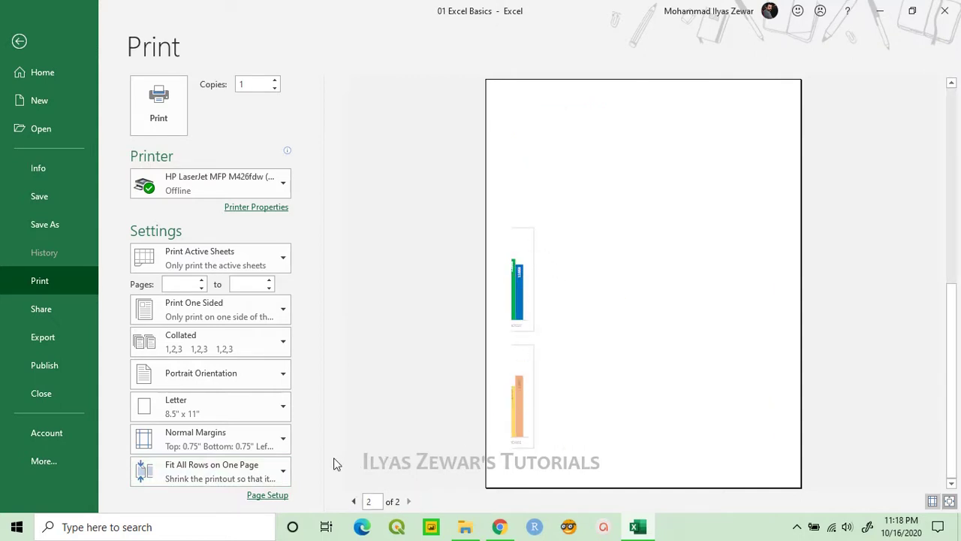
{"action": "left_click", "coordinate": [274, 479]}
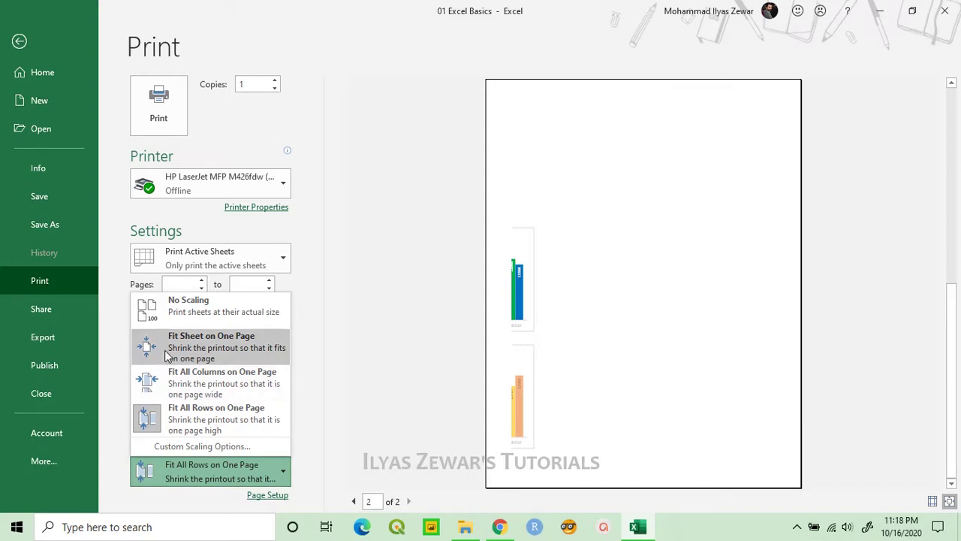
{"action": "left_click", "coordinate": [212, 344]}
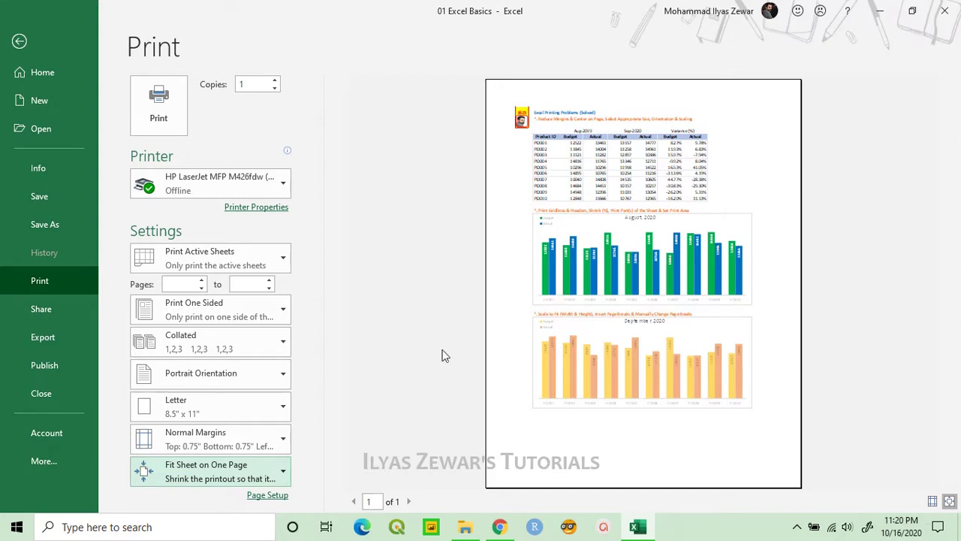
Step: Use Custom Margins to center the printout horizontally and vertically on the page
{"action": "left_click", "coordinate": [263, 439]}
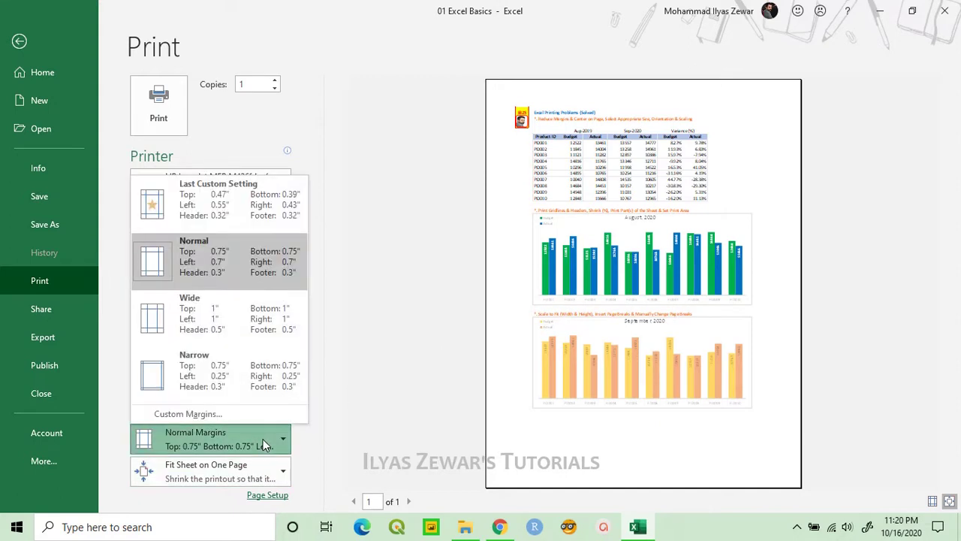
{"action": "left_click", "coordinate": [213, 412]}
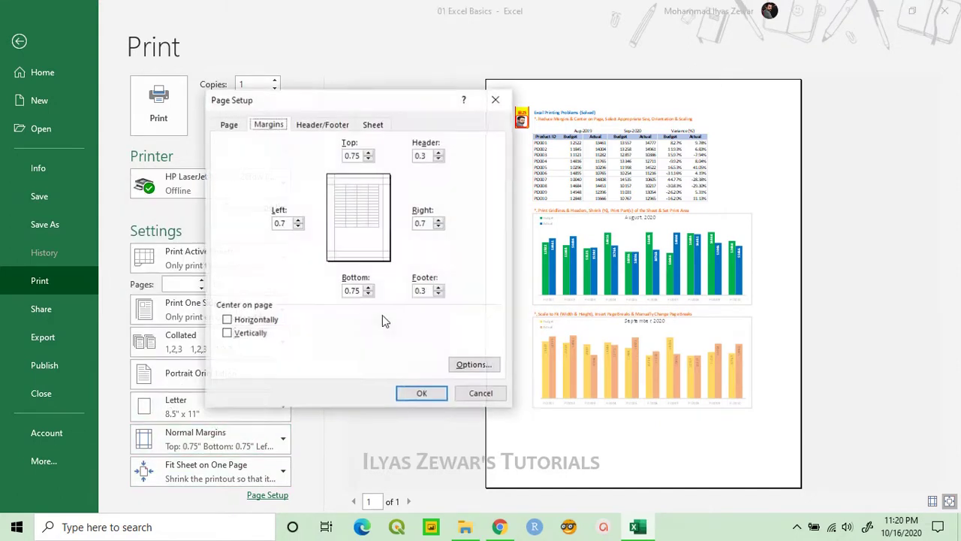
{"action": "left_click", "coordinate": [253, 320]}
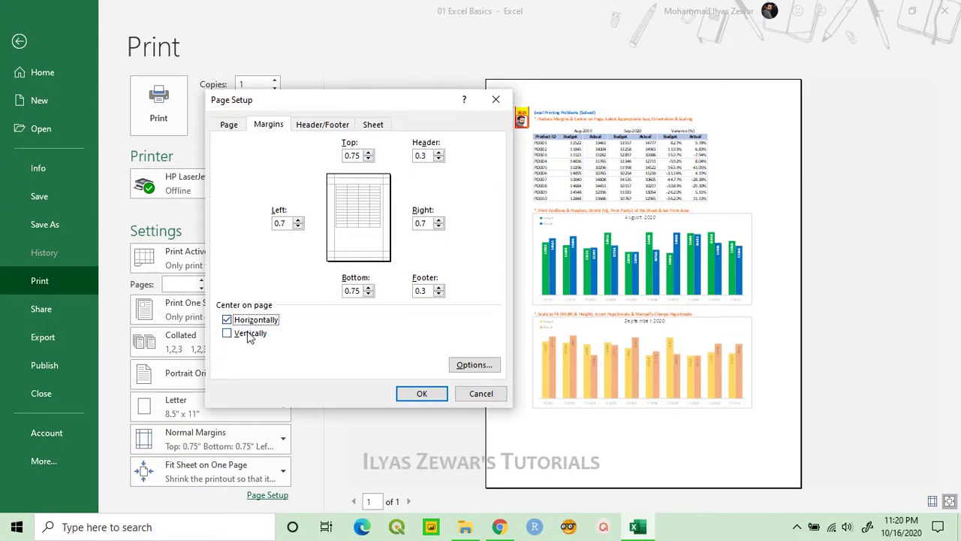
{"action": "left_click", "coordinate": [250, 335]}
{"action": "left_click", "coordinate": [421, 393]}
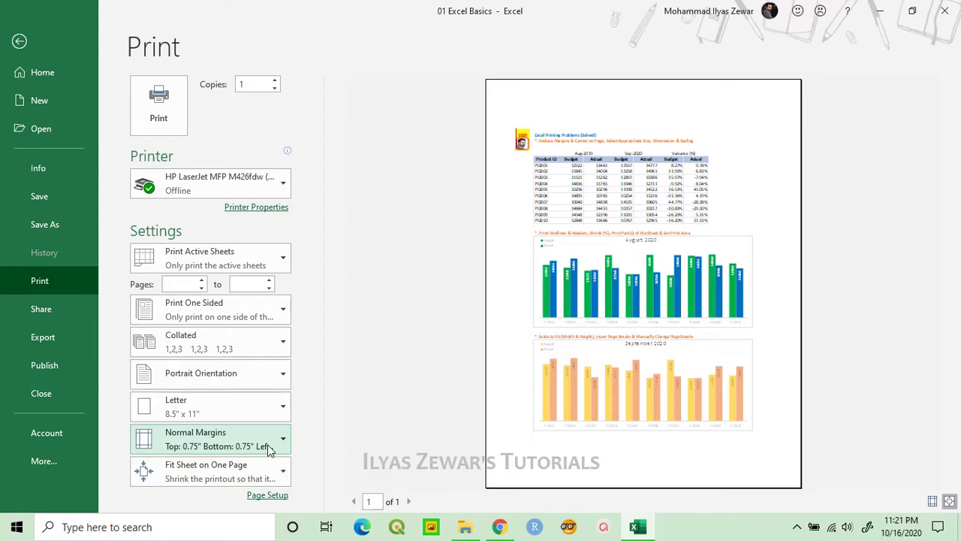
Step: Back on the worksheet, set Page Layout Width and Height to Automatic, giving 92% scale
{"action": "left_click", "coordinate": [19, 41]}
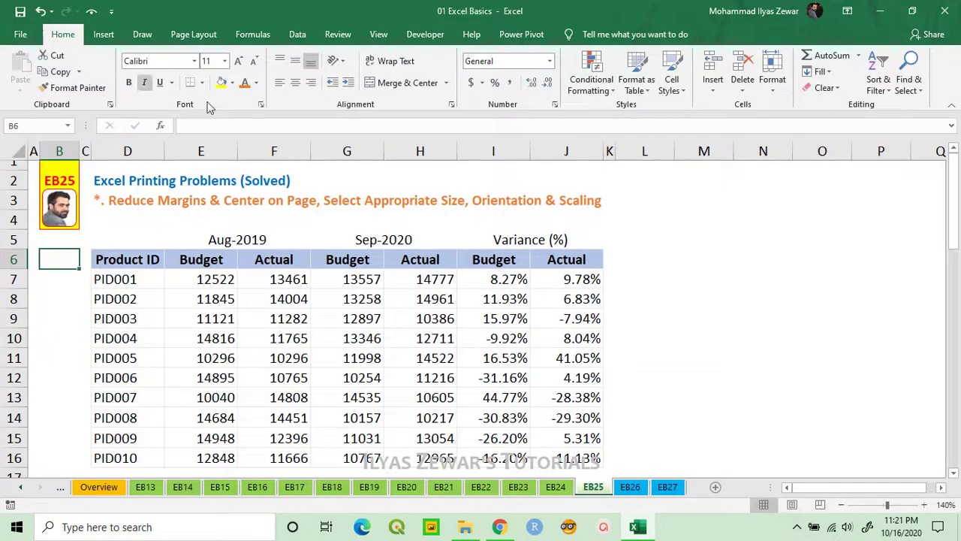
{"action": "left_click", "coordinate": [193, 35]}
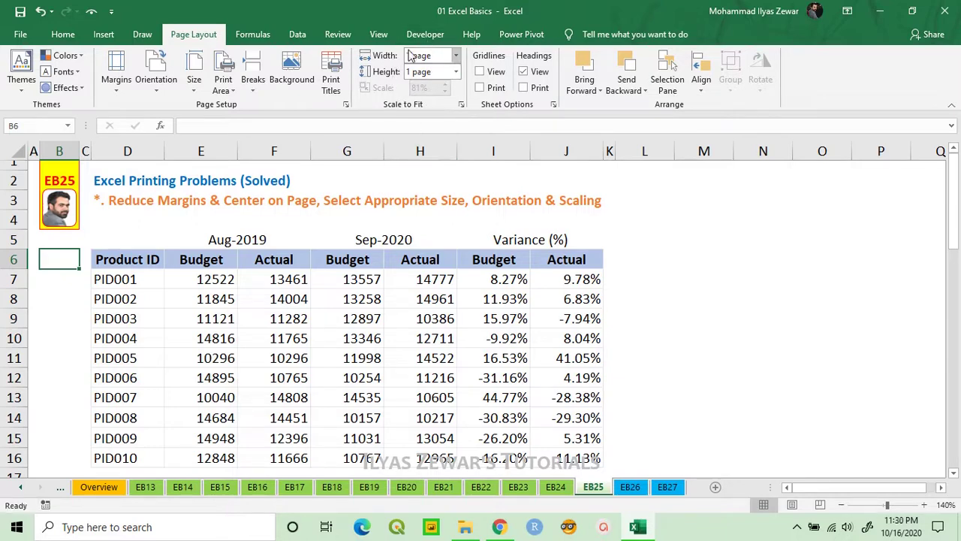
{"action": "left_click", "coordinate": [456, 60]}
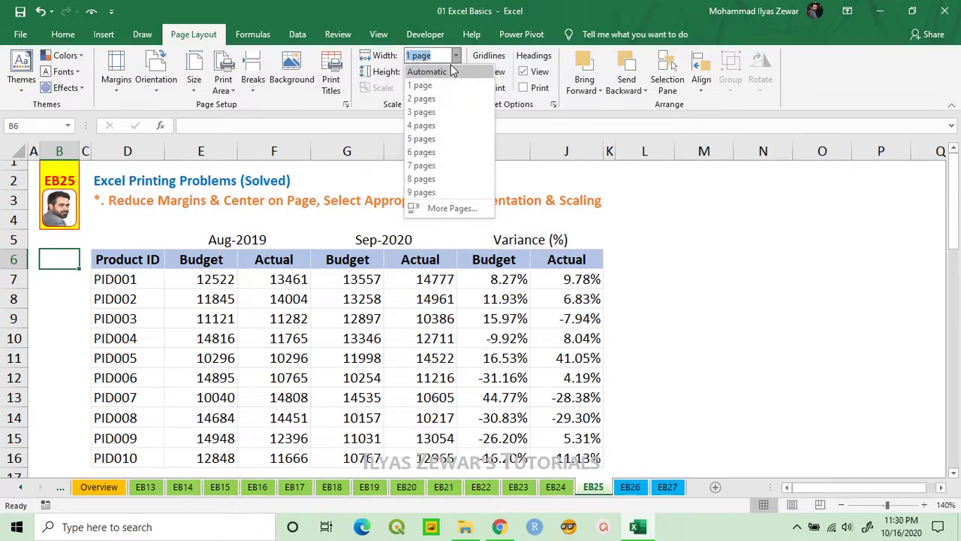
{"action": "left_click", "coordinate": [453, 68]}
{"action": "left_click", "coordinate": [455, 71]}
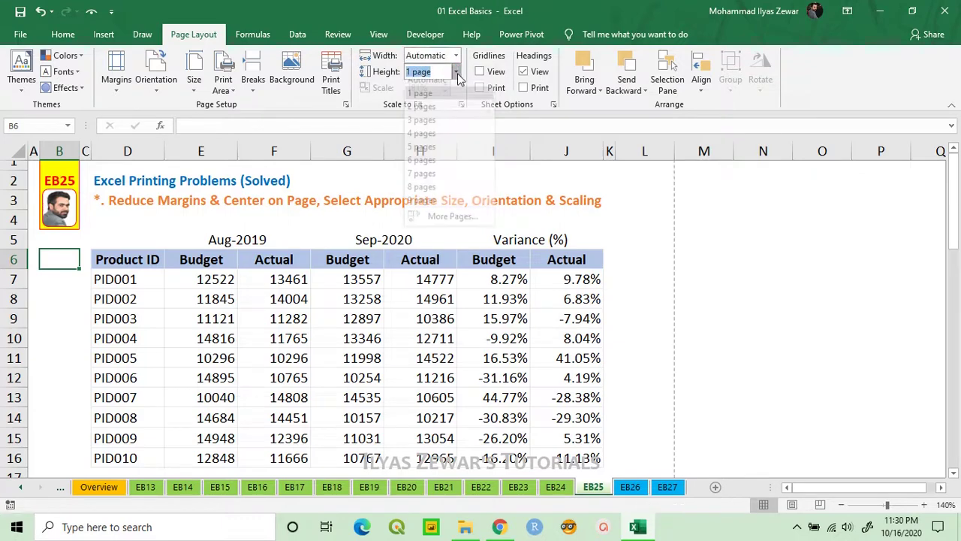
{"action": "left_click", "coordinate": [440, 84]}
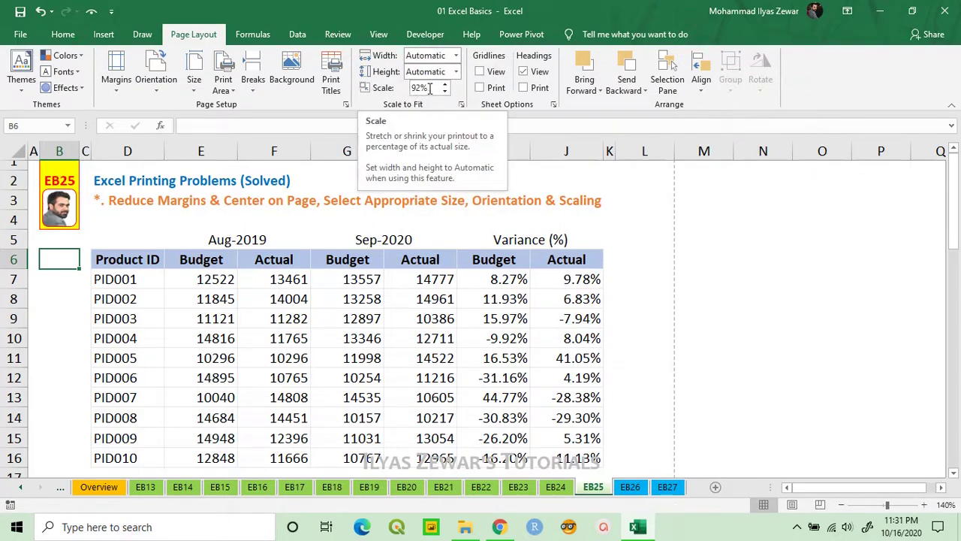
{"action": "left_click", "coordinate": [463, 111]}
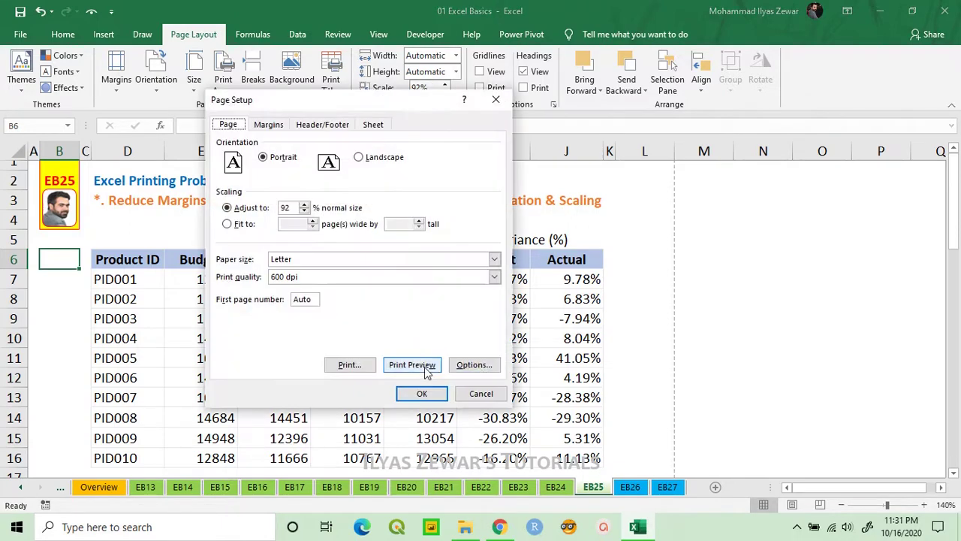
{"action": "left_click", "coordinate": [424, 368]}
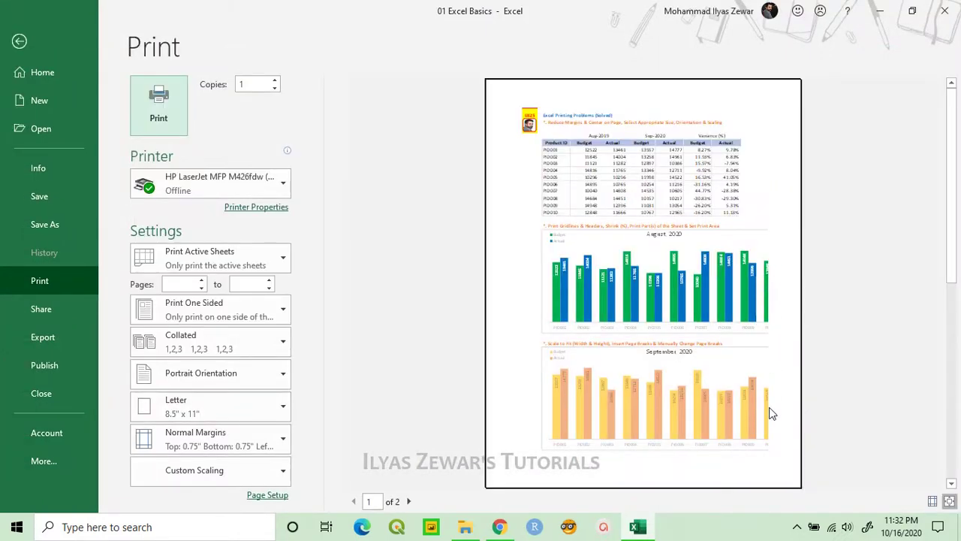
{"action": "left_click", "coordinate": [409, 501]}
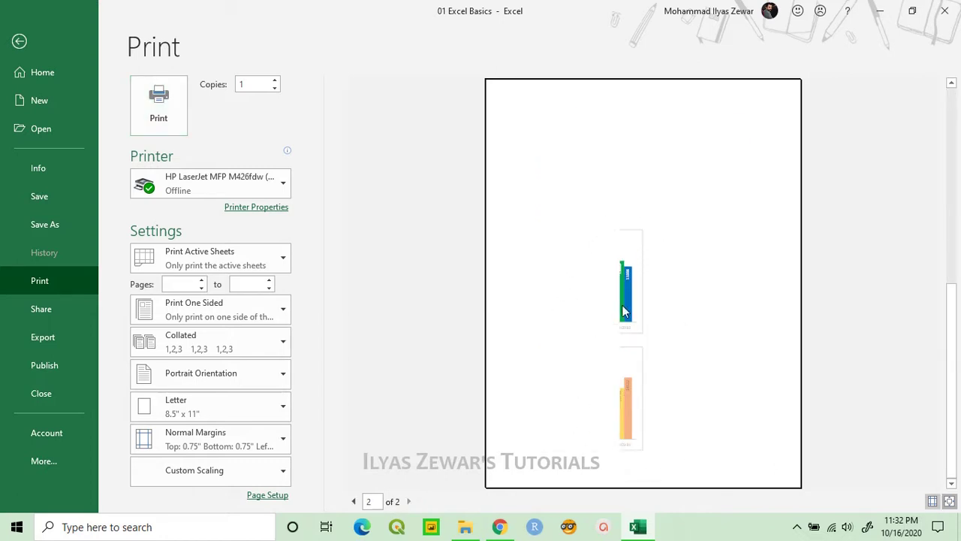
{"action": "left_click", "coordinate": [353, 501]}
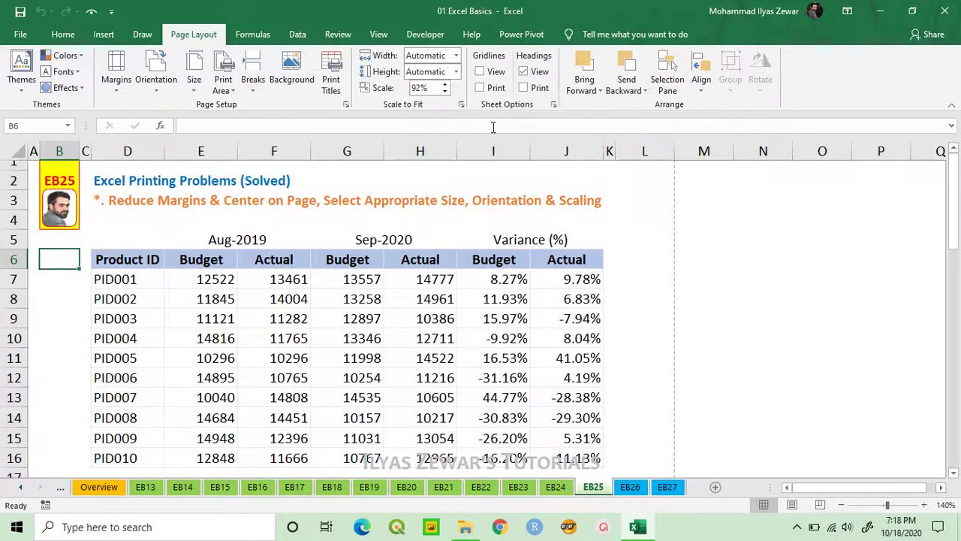
Step: Set print Width and Height to 1 page each (81% scale) and check the preview
{"action": "left_click", "coordinate": [455, 56]}
{"action": "left_click", "coordinate": [453, 72]}
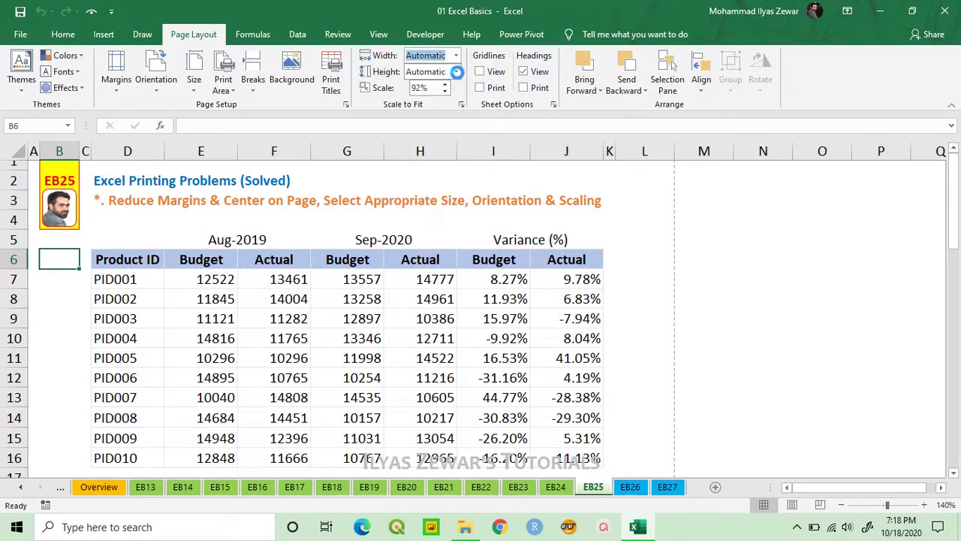
{"action": "left_click", "coordinate": [456, 72]}
{"action": "left_click", "coordinate": [420, 99]}
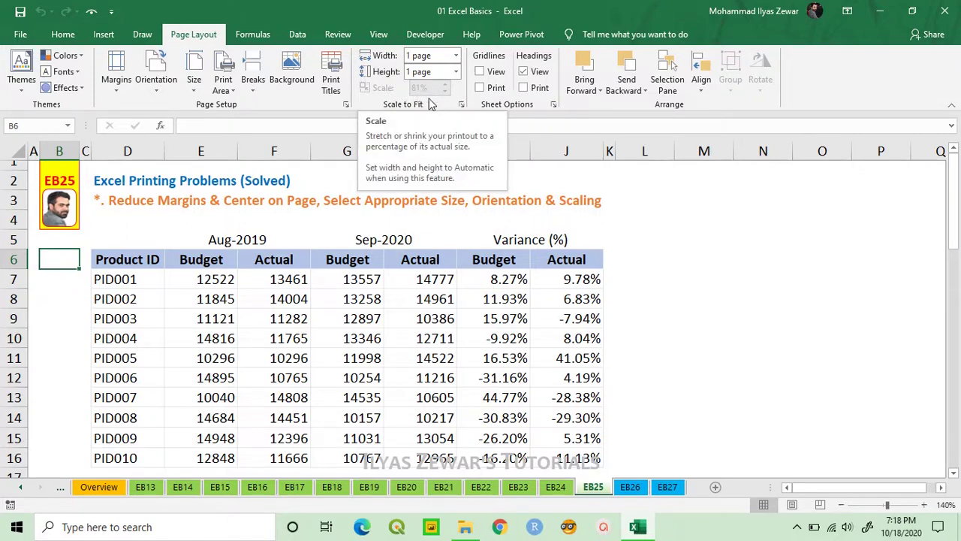
{"action": "key", "text": "ctrl+p"}
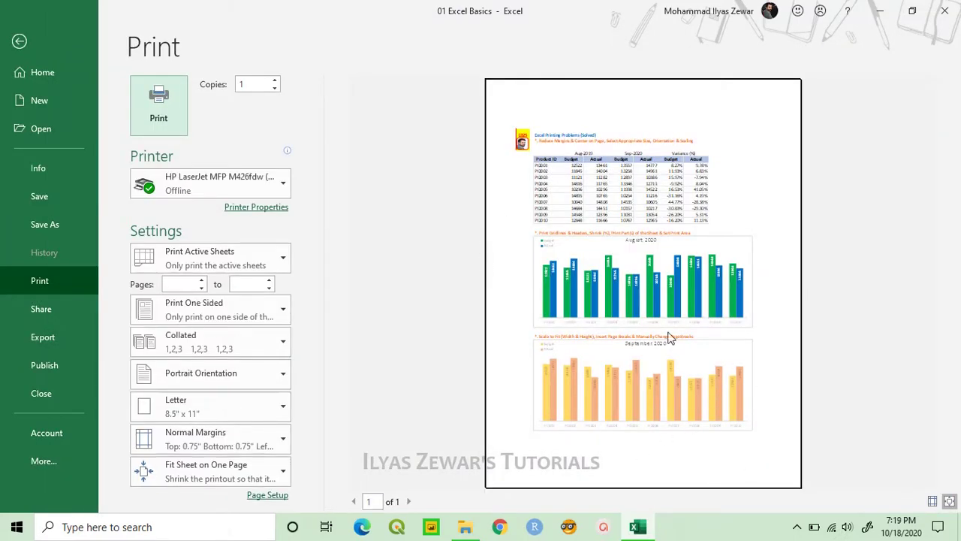
{"action": "key", "text": "Escape"}
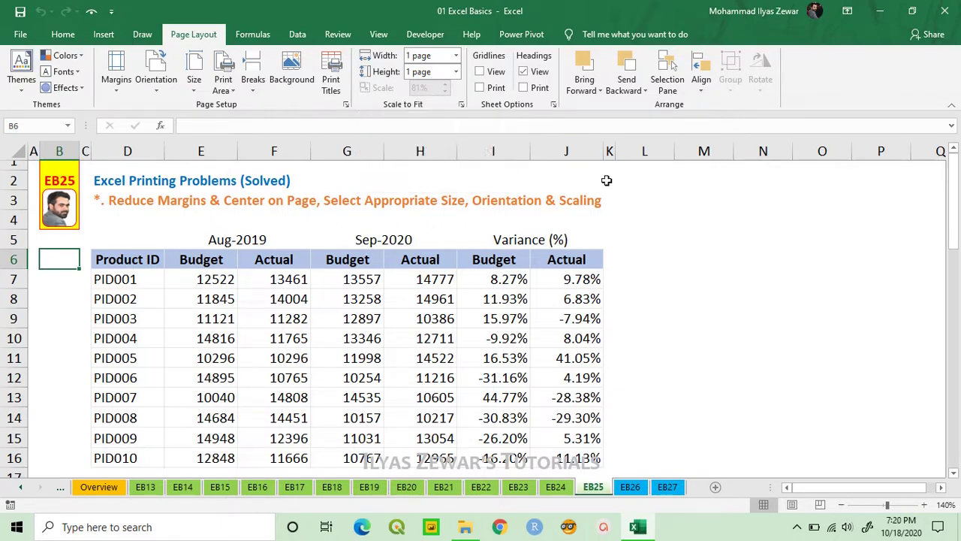
Step: Narrow column L and widen column J to watch the scale change, then undo the J widening
{"action": "left_click_drag", "start_coordinate": [675, 151], "coordinate": [652, 156]}
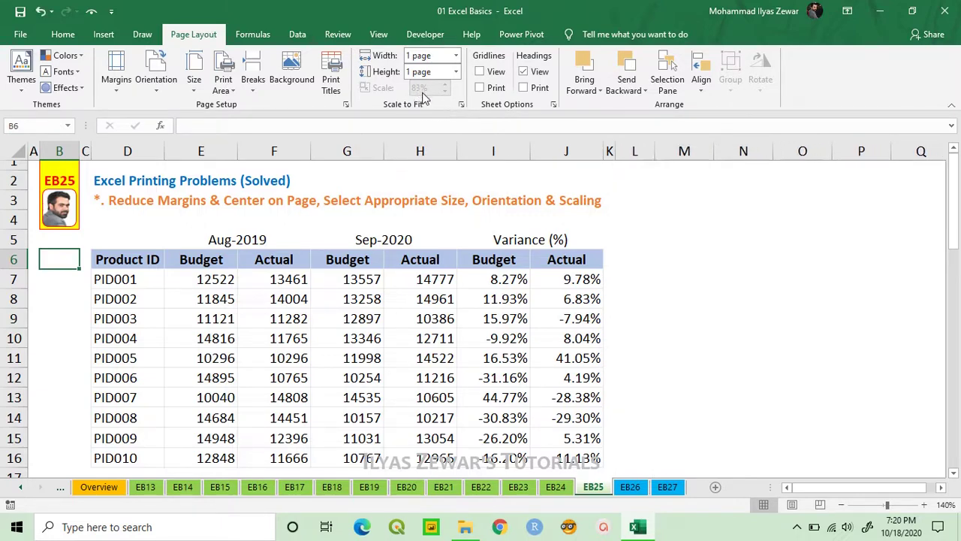
{"action": "left_click_drag", "start_coordinate": [603, 151], "coordinate": [626, 151]}
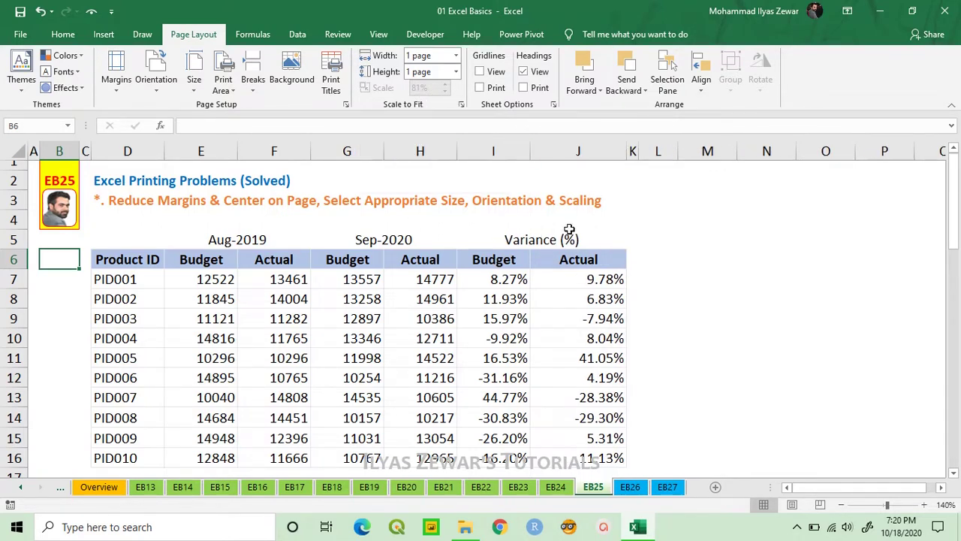
{"action": "key", "text": "ctrl+z"}
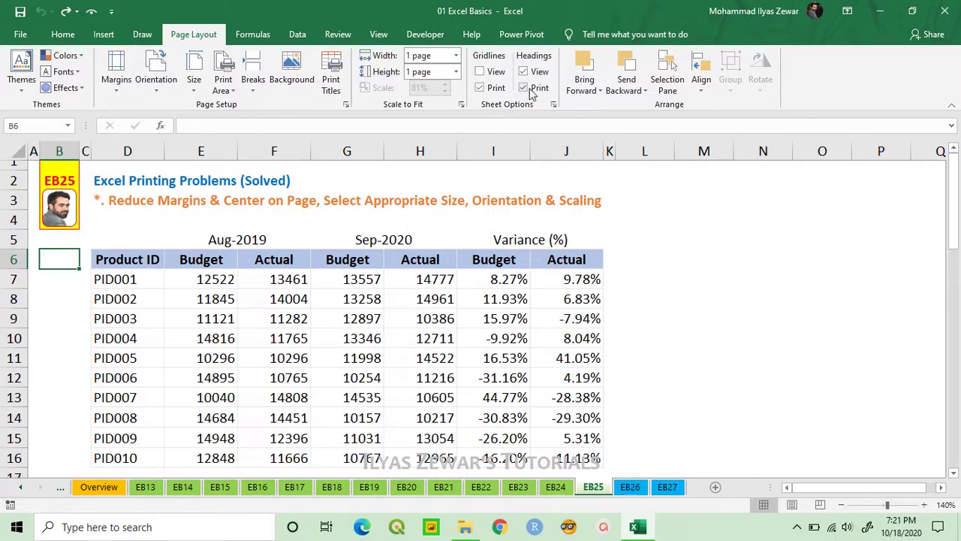
Step: Preview the printout with gridlines and headings, then stop printing the row and column headings
{"action": "key", "text": "ctrl+p"}
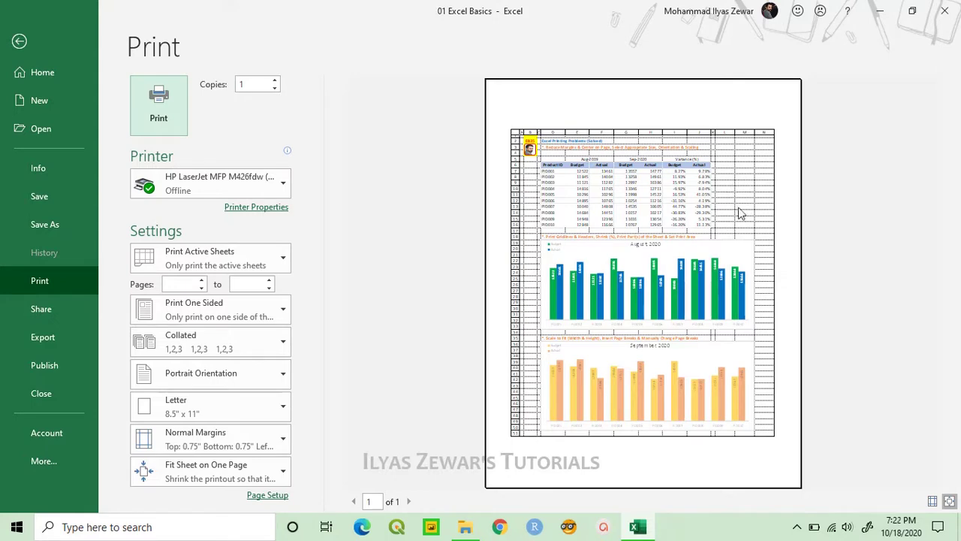
{"action": "key", "text": "Escape"}
{"action": "left_click", "coordinate": [524, 87]}
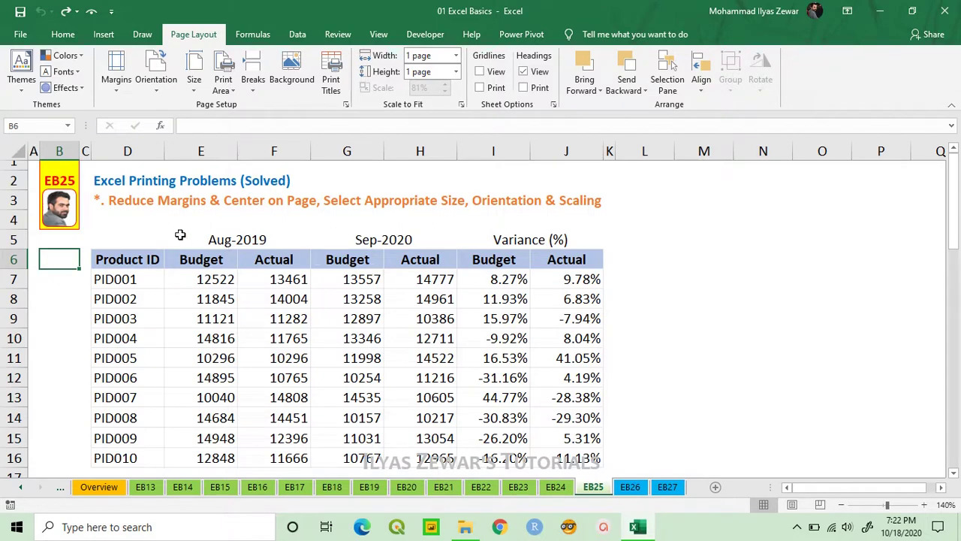
Step: Select the budget table and preview printing only the selection before returning to the sheet
{"action": "mouse_move", "coordinate": [148, 238]}
{"action": "left_mouse_down"}
{"action": "mouse_move", "coordinate": [392, 304]}
{"action": "mouse_move", "coordinate": [550, 459]}
{"action": "left_mouse_up"}
{"action": "key", "text": "ctrl+p"}
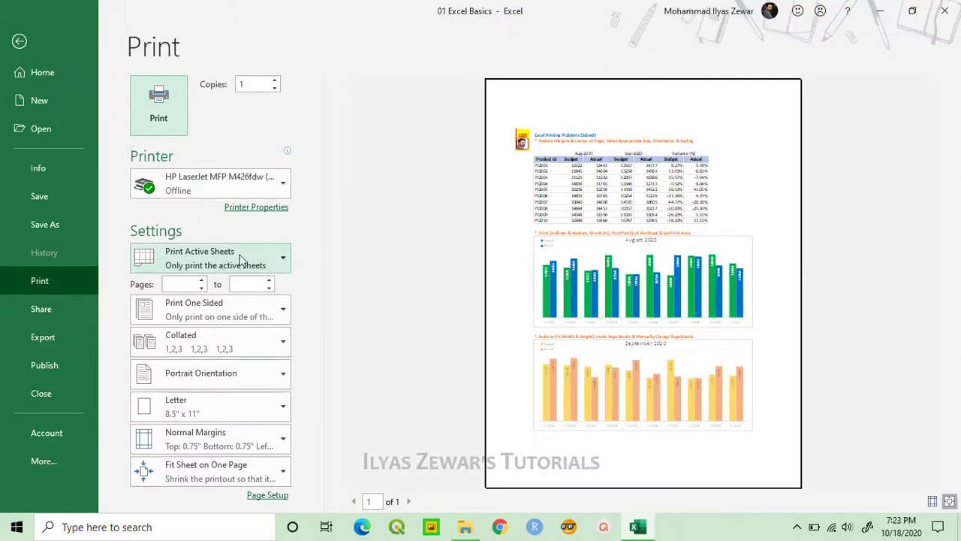
{"action": "left_click", "coordinate": [258, 253]}
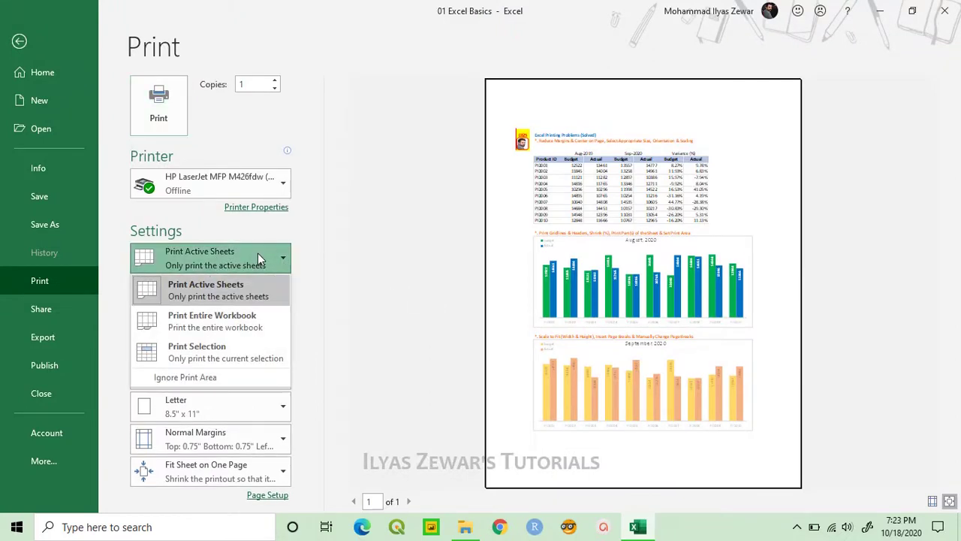
{"action": "left_click", "coordinate": [231, 356]}
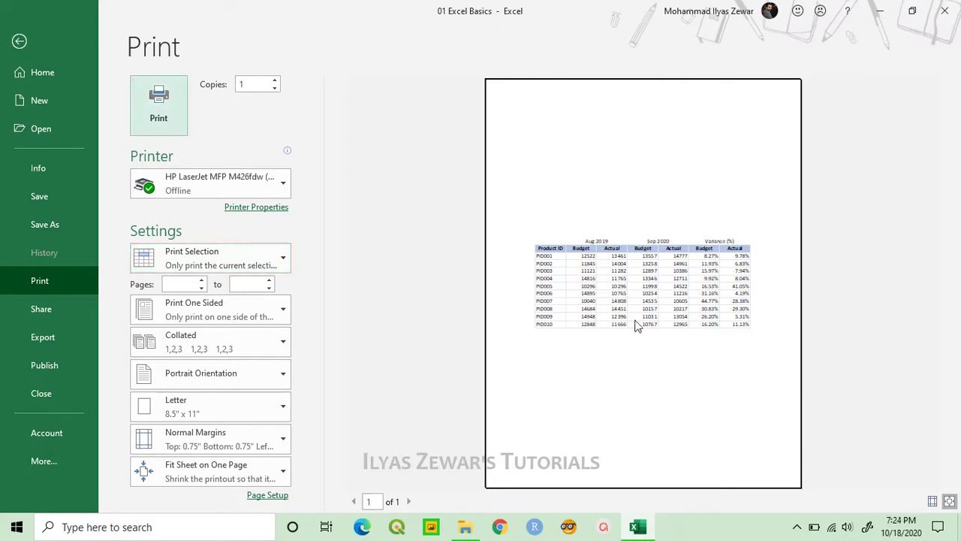
{"action": "key", "text": "Escape"}
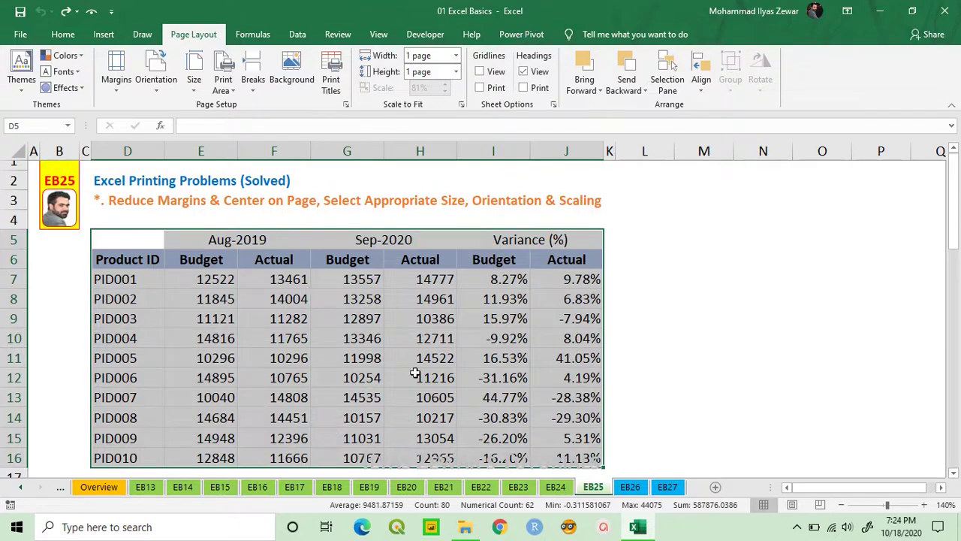
Step: Set the selected table as the print area and preview it with Print Active Sheets
{"action": "left_click", "coordinate": [225, 87]}
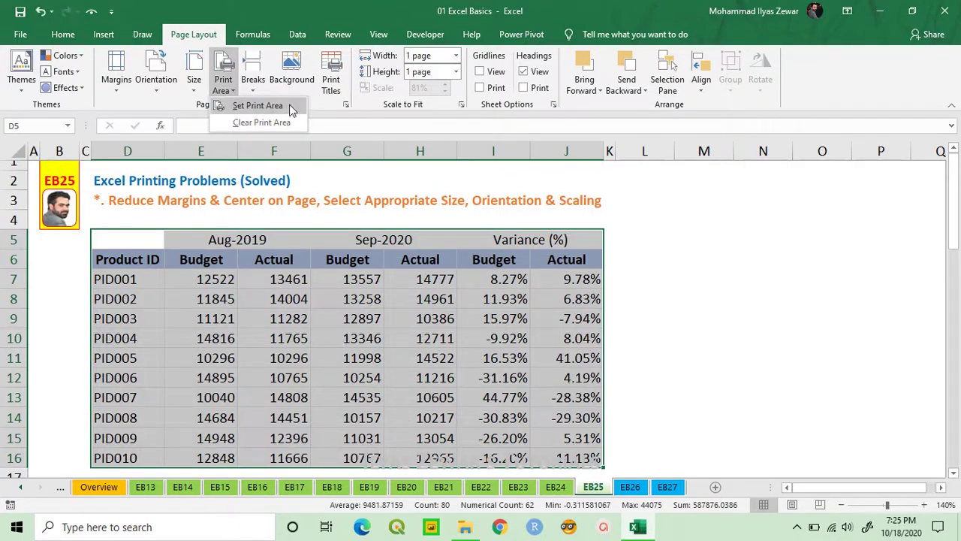
{"action": "left_click", "coordinate": [257, 105]}
{"action": "key", "text": "ctrl+p"}
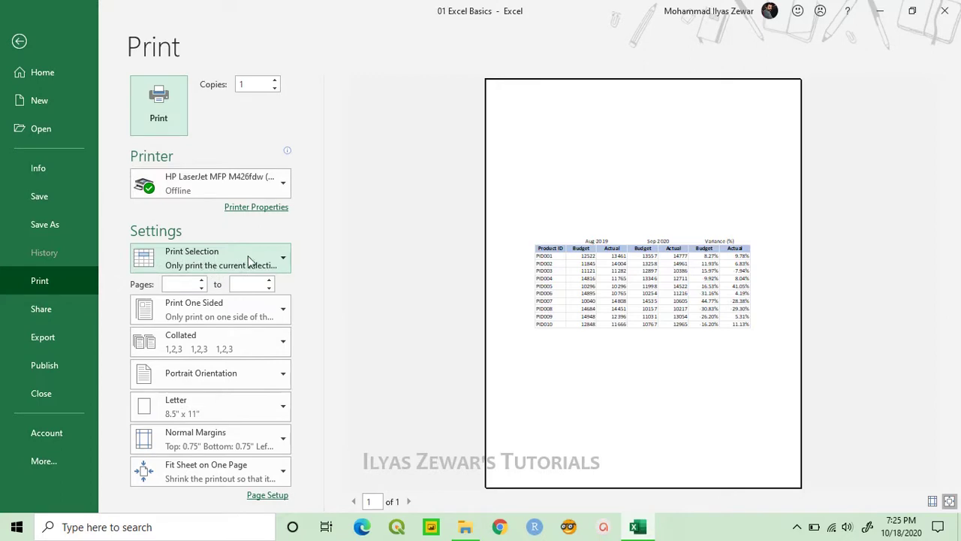
{"action": "left_click", "coordinate": [281, 260]}
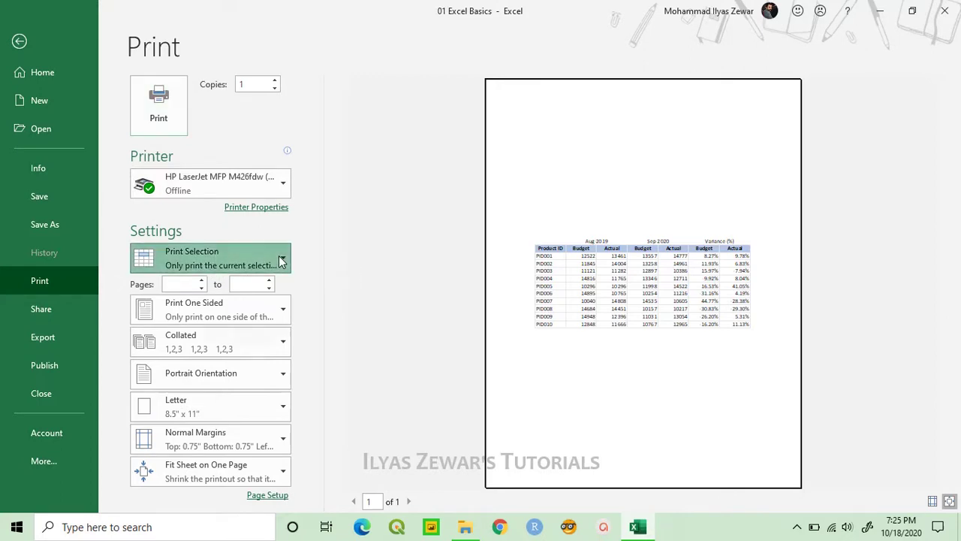
{"action": "left_click", "coordinate": [249, 290]}
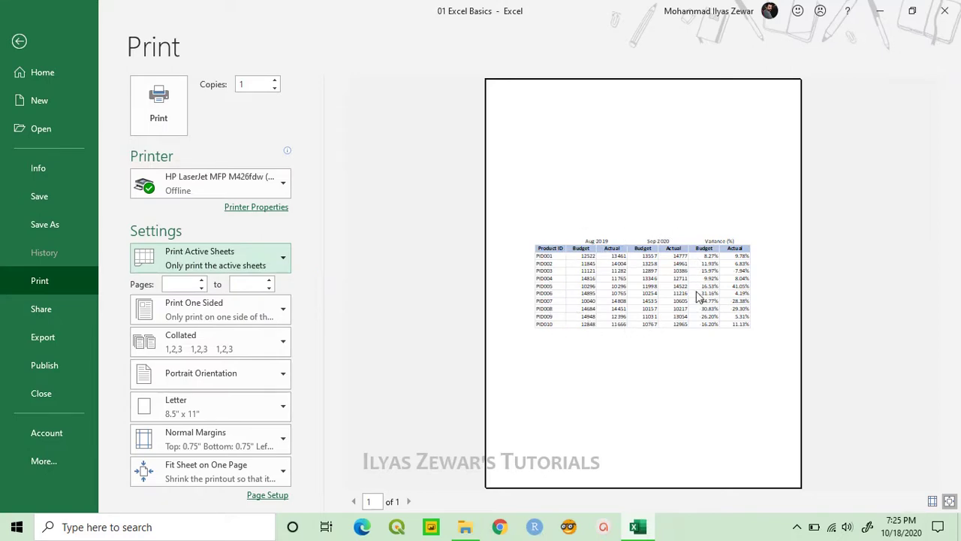
{"action": "key", "text": "Escape"}
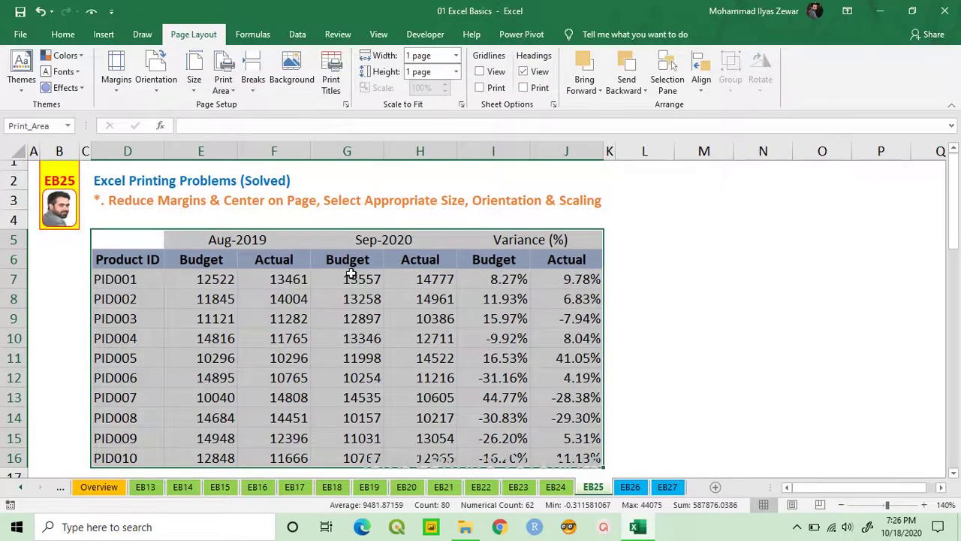
Step: Clear the print area and preview the whole sheet again
{"action": "left_click", "coordinate": [223, 84]}
{"action": "left_click", "coordinate": [292, 123]}
{"action": "key", "text": "ctrl+p"}
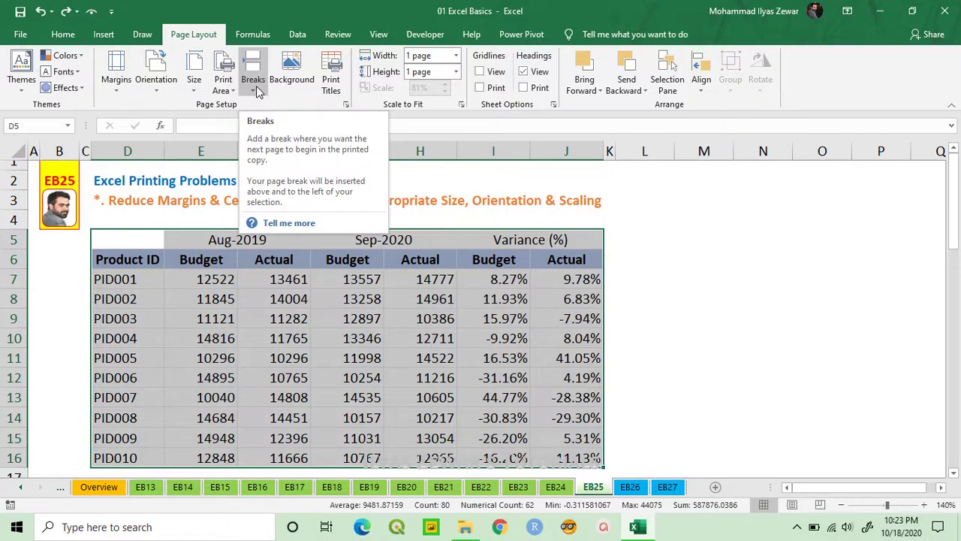
Step: Change print scaling from Fit Sheet on One Page to No Scaling, so EB25 prints on 4 pages
{"action": "key", "text": "ctrl+p"}
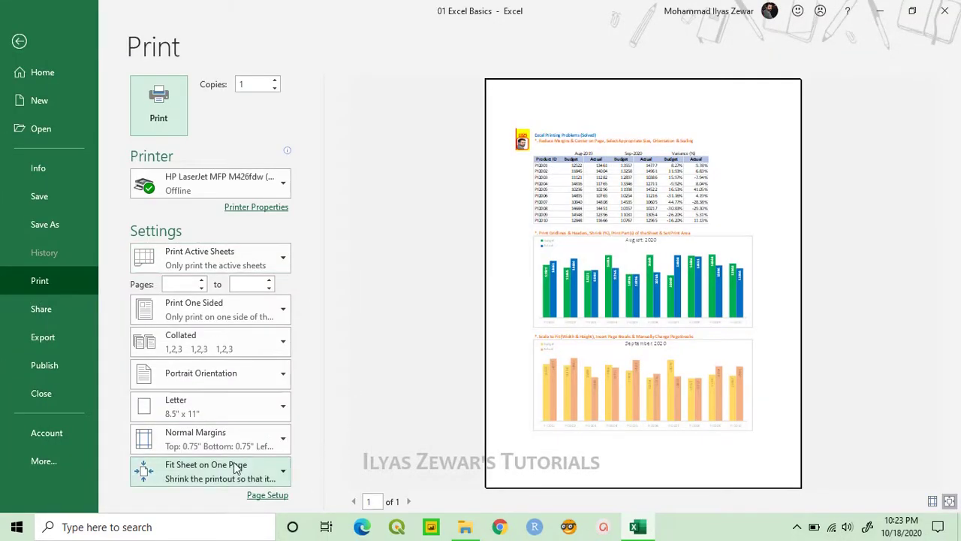
{"action": "left_click", "coordinate": [252, 474]}
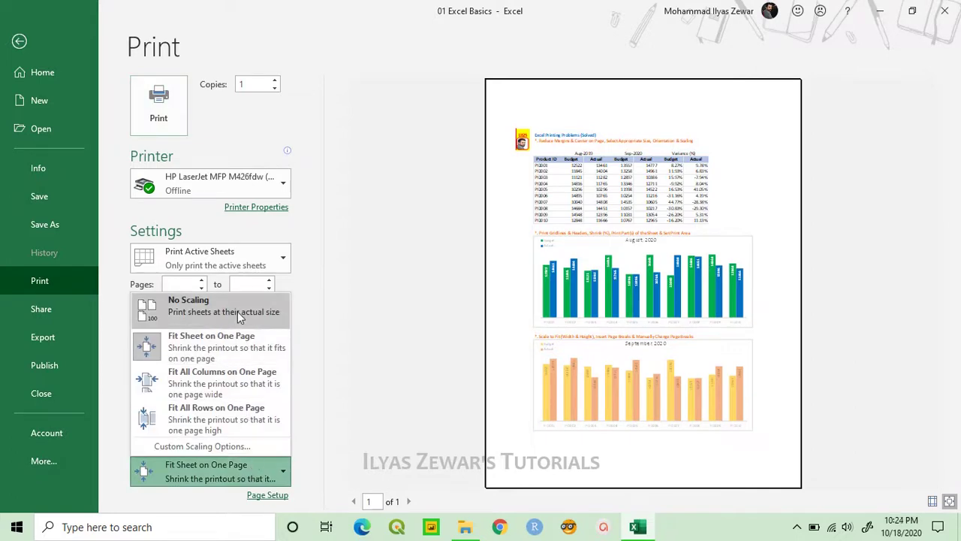
{"action": "key", "text": "Escape"}
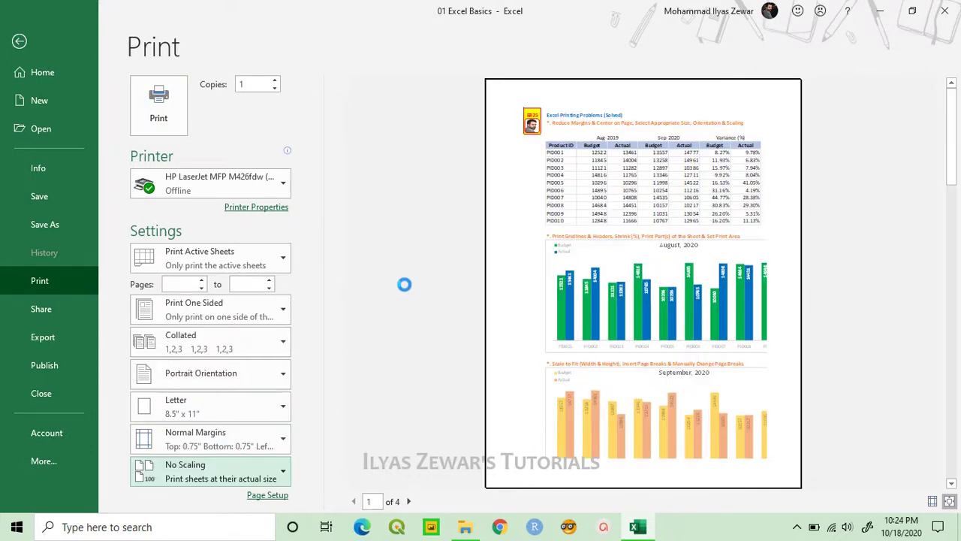
{"action": "key", "text": "Escape"}
{"action": "left_click", "coordinate": [268, 323]}
{"action": "scroll", "coordinate": [403, 326], "scroll_direction": "down", "scroll_amount": 1}
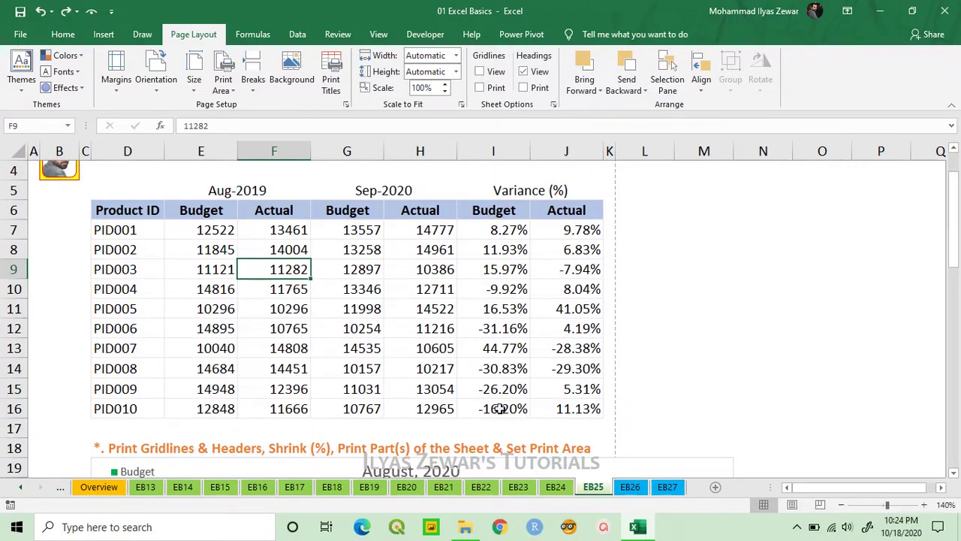
{"action": "scroll", "coordinate": [521, 371], "scroll_direction": "down", "scroll_amount": 1}
{"action": "scroll", "coordinate": [521, 371], "scroll_direction": "down", "scroll_amount": 1}
{"action": "scroll", "coordinate": [451, 345], "scroll_direction": "down", "scroll_amount": 1}
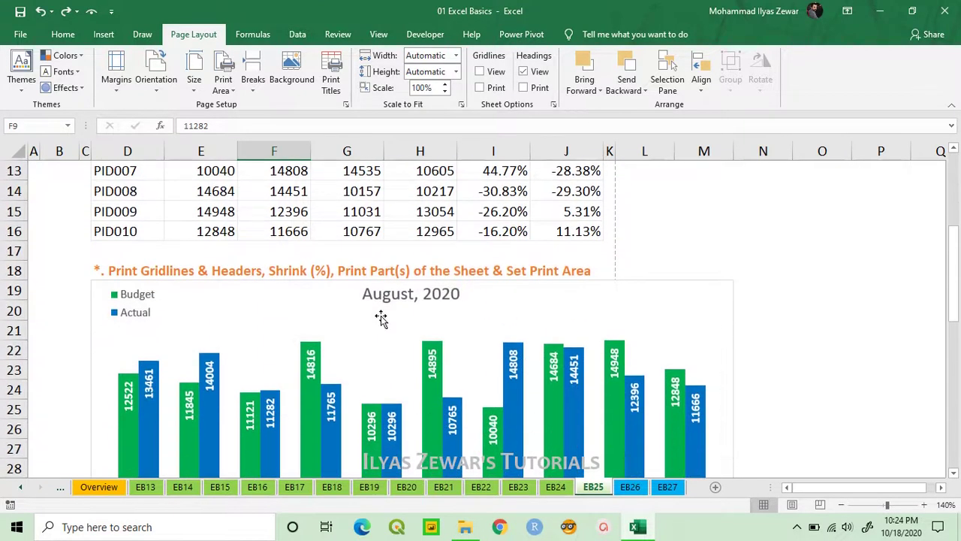
{"action": "scroll", "coordinate": [458, 347], "scroll_direction": "down", "scroll_amount": 2}
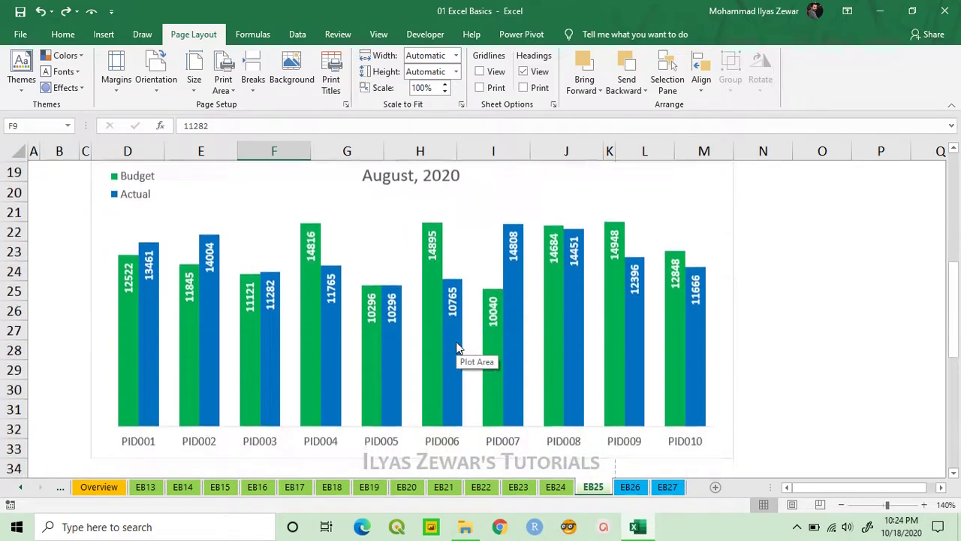
{"action": "scroll", "coordinate": [458, 347], "scroll_direction": "down", "scroll_amount": 3}
{"action": "scroll", "coordinate": [458, 347], "scroll_direction": "down", "scroll_amount": 1}
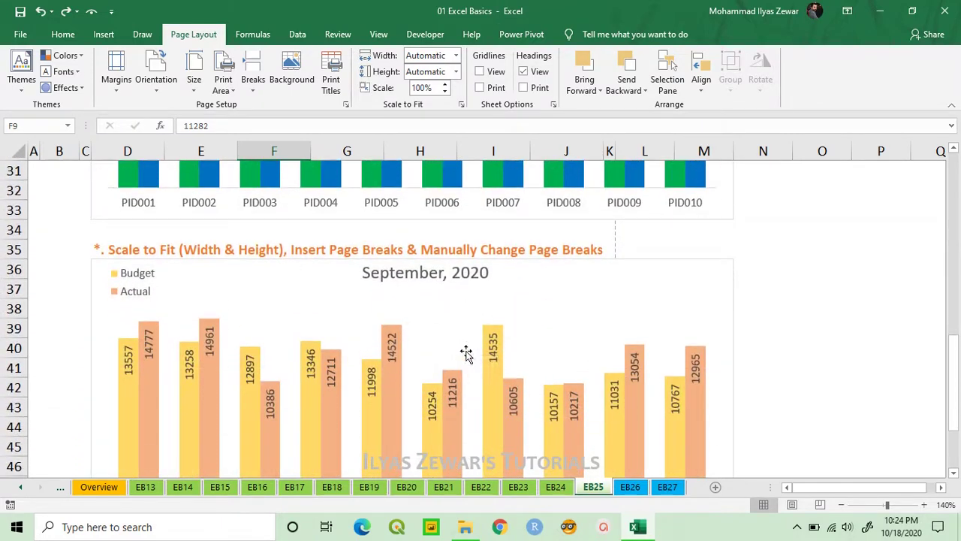
Step: Insert a page break above row 17, just after the data table
{"action": "scroll", "coordinate": [542, 358], "scroll_direction": "up", "scroll_amount": 2}
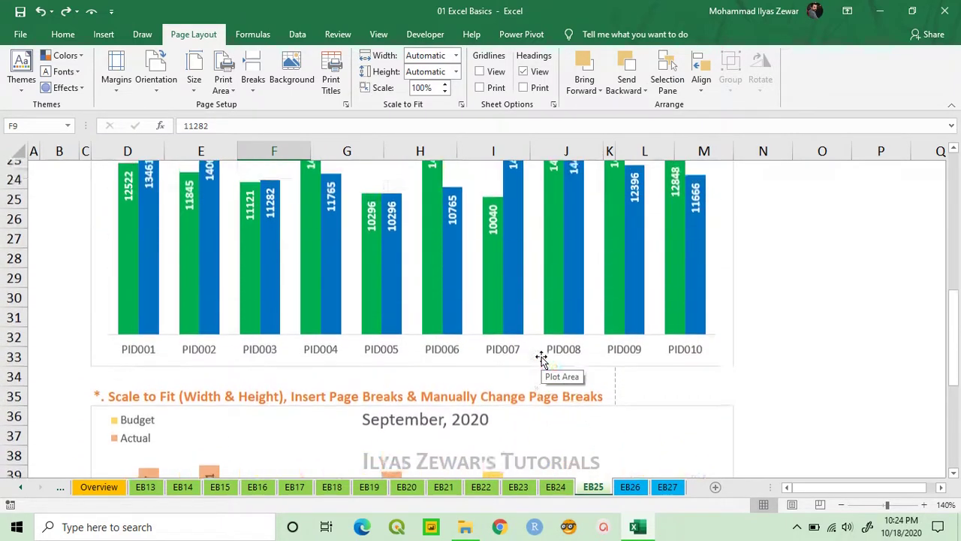
{"action": "scroll", "coordinate": [541, 359], "scroll_direction": "up", "scroll_amount": 6}
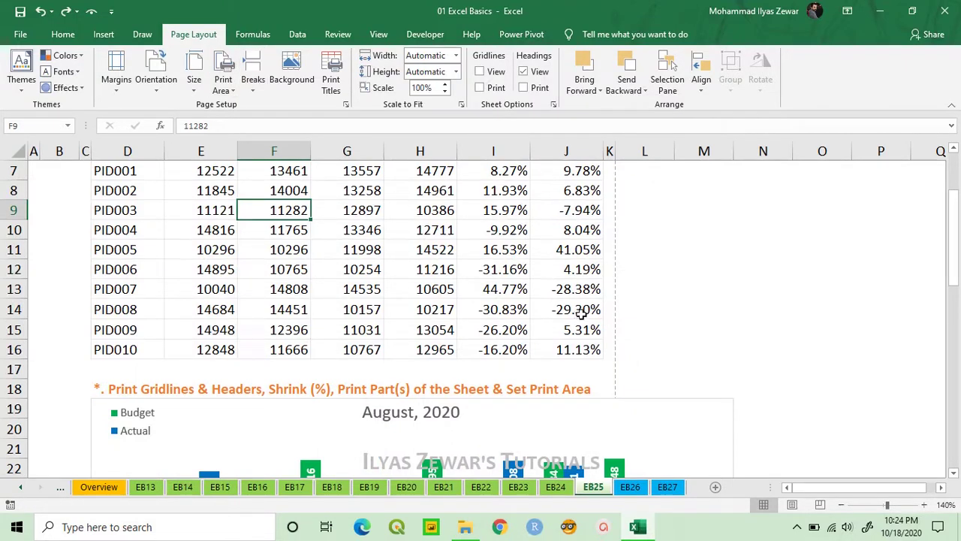
{"action": "left_click", "coordinate": [638, 364]}
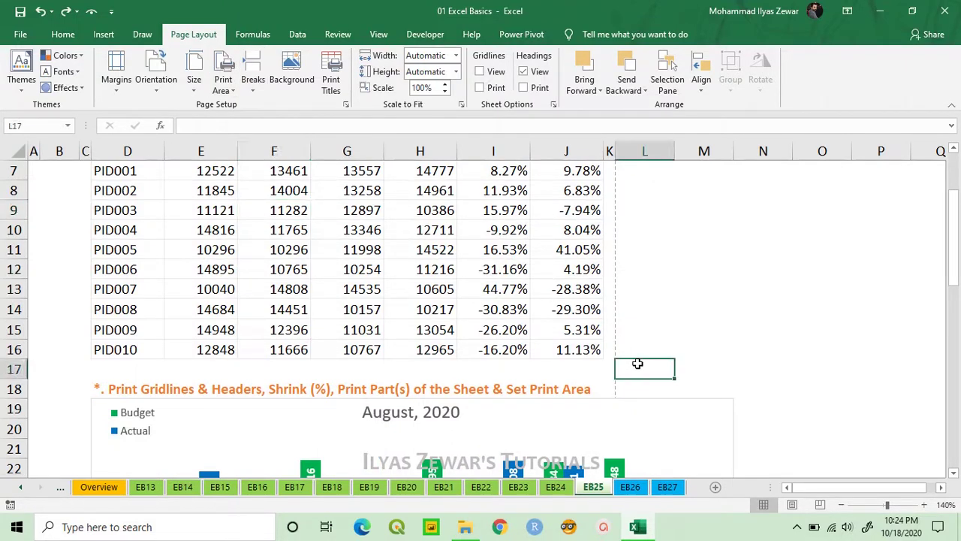
{"action": "left_click", "coordinate": [254, 86]}
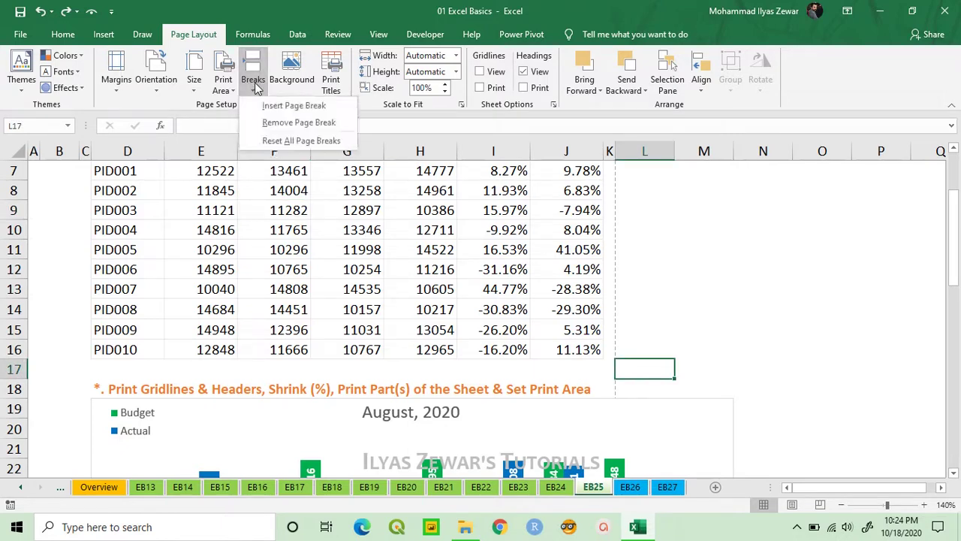
{"action": "left_click", "coordinate": [281, 111]}
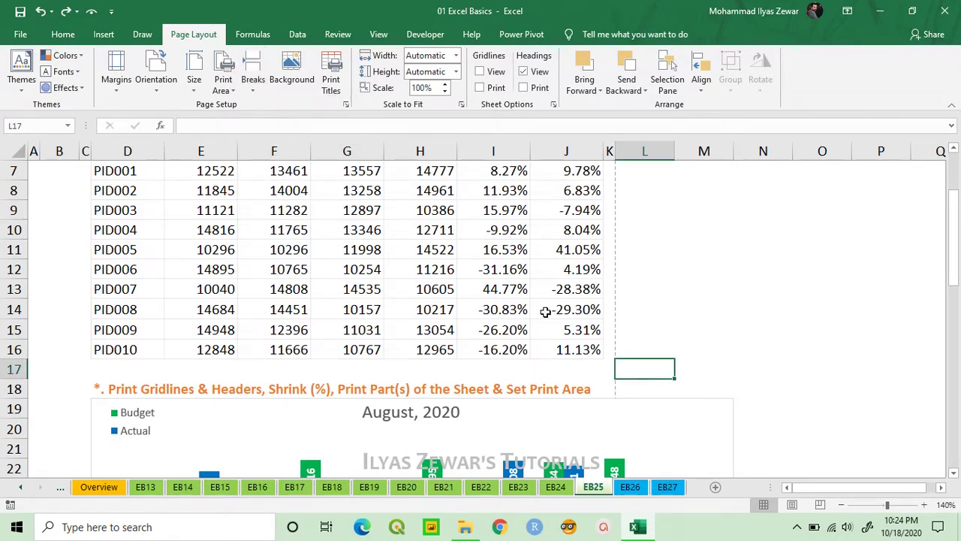
Step: Insert page breaks above rows 34 and 51, after the August and September charts
{"action": "scroll", "coordinate": [545, 311], "scroll_direction": "down", "scroll_amount": 3}
{"action": "scroll", "coordinate": [622, 362], "scroll_direction": "down", "scroll_amount": 2}
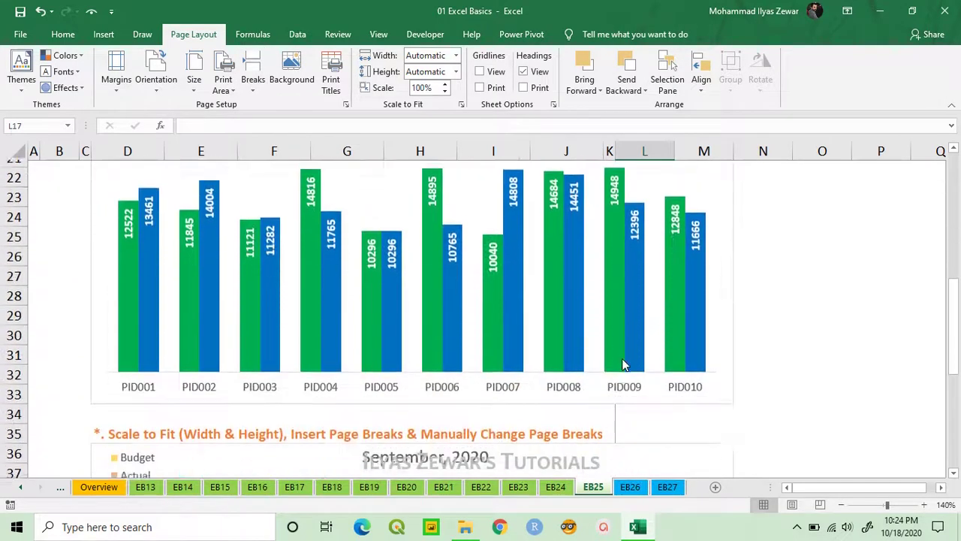
{"action": "left_click", "coordinate": [655, 407]}
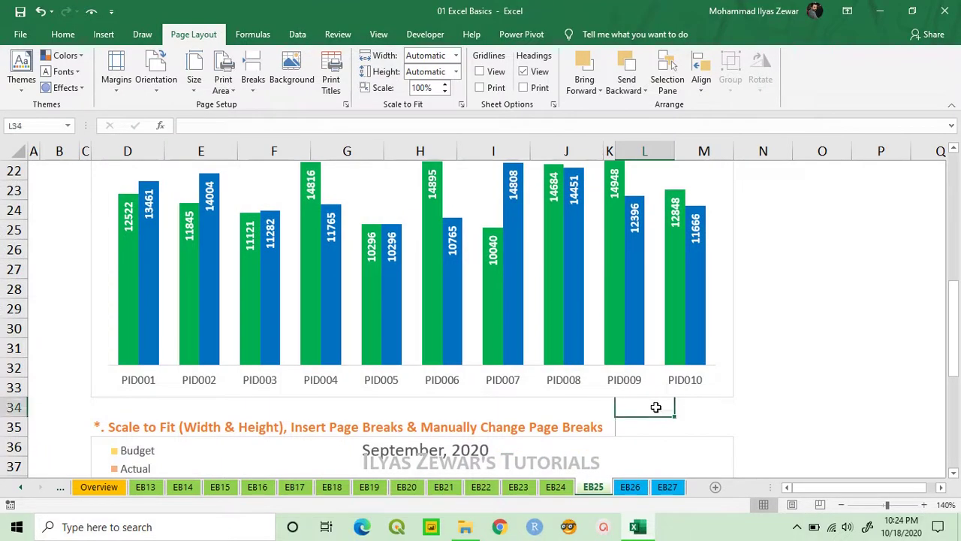
{"action": "left_click", "coordinate": [253, 83]}
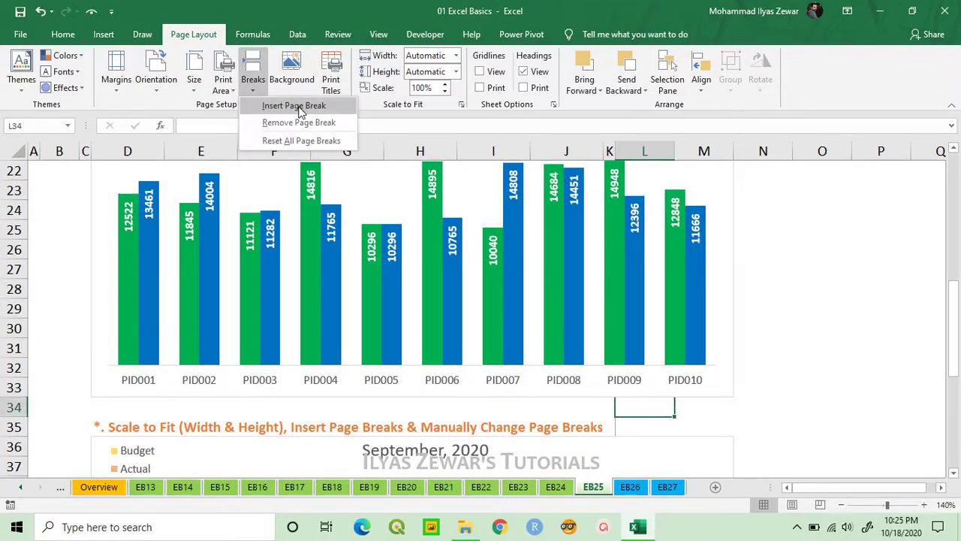
{"action": "left_click", "coordinate": [299, 110]}
{"action": "scroll", "coordinate": [618, 364], "scroll_direction": "down", "scroll_amount": 1}
{"action": "scroll", "coordinate": [591, 353], "scroll_direction": "down", "scroll_amount": 3}
{"action": "scroll", "coordinate": [591, 353], "scroll_direction": "down", "scroll_amount": 1}
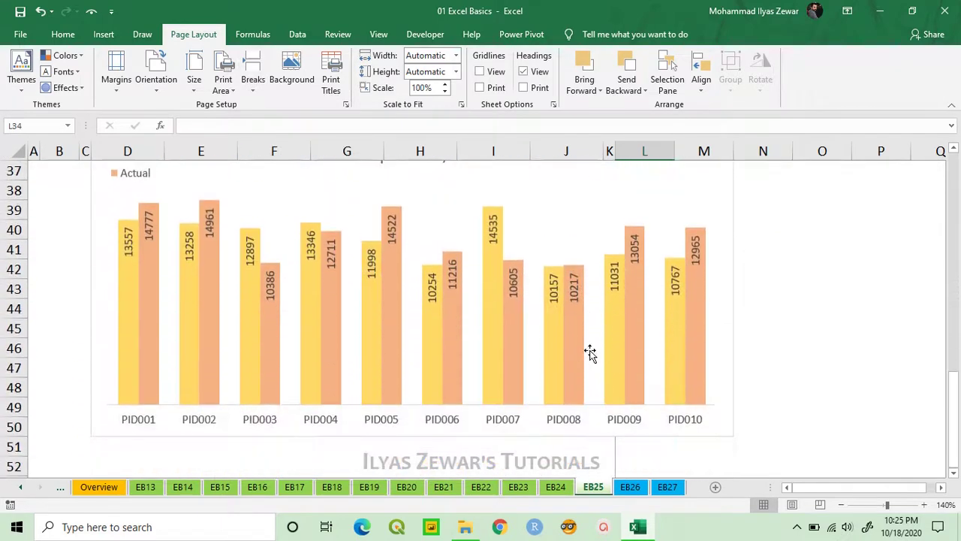
{"action": "left_click", "coordinate": [651, 444]}
{"action": "left_click", "coordinate": [256, 84]}
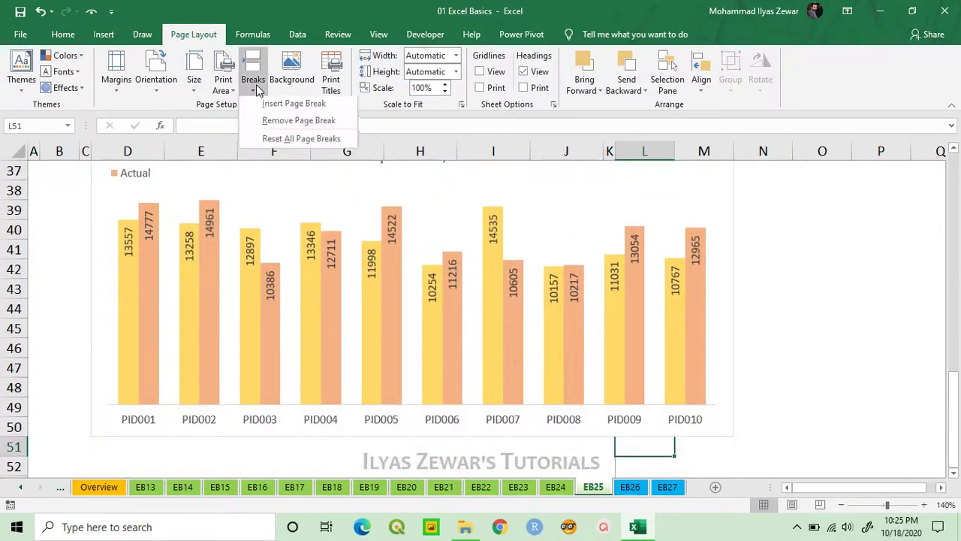
{"action": "left_click", "coordinate": [285, 111]}
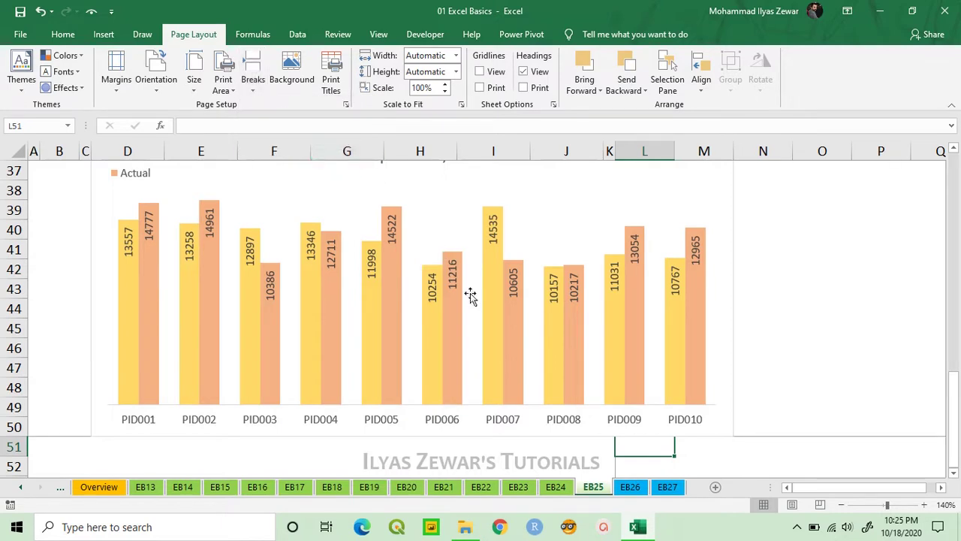
{"action": "key", "text": "ctrl+p"}
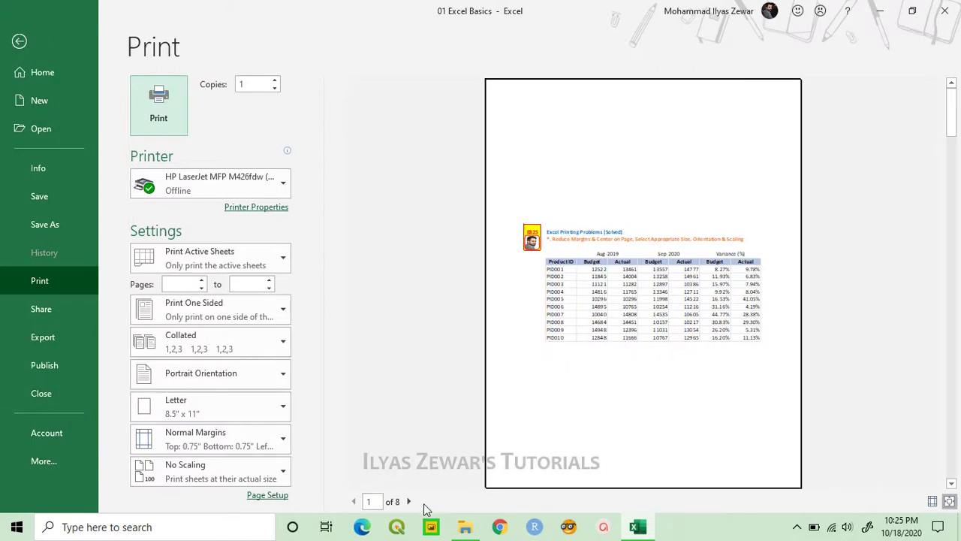
Step: Check preview pages 2 and 3 with the August and September charts, then return to the sheet
{"action": "left_click", "coordinate": [409, 500]}
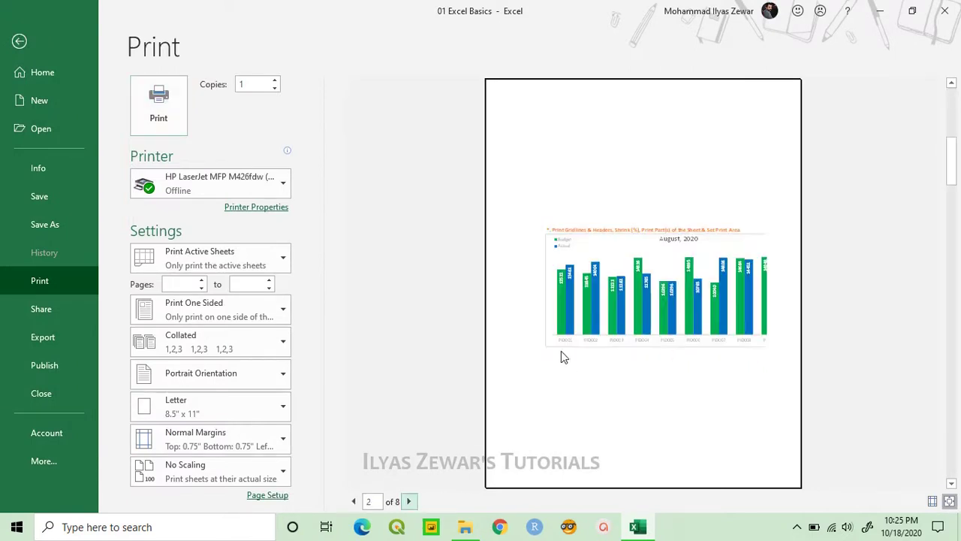
{"action": "left_click", "coordinate": [408, 501]}
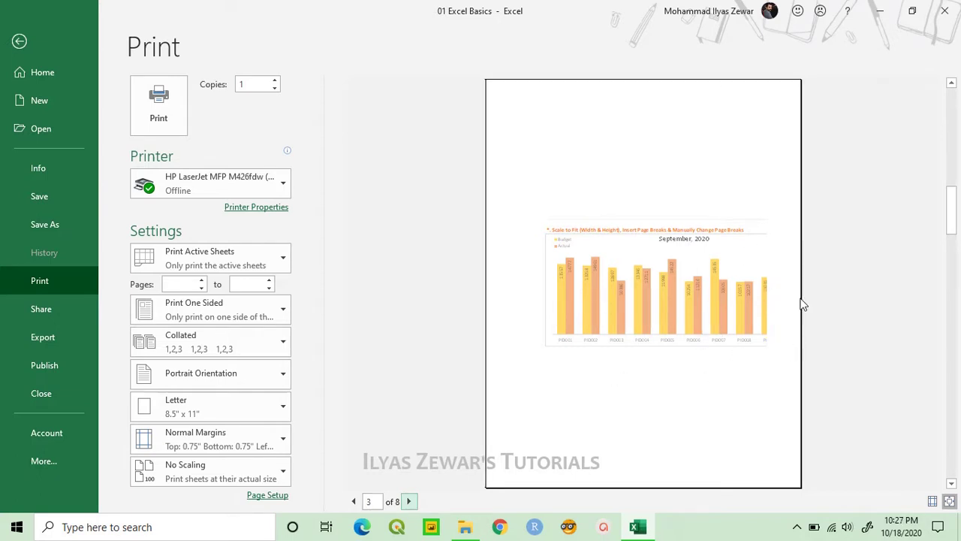
{"action": "key", "text": "Escape"}
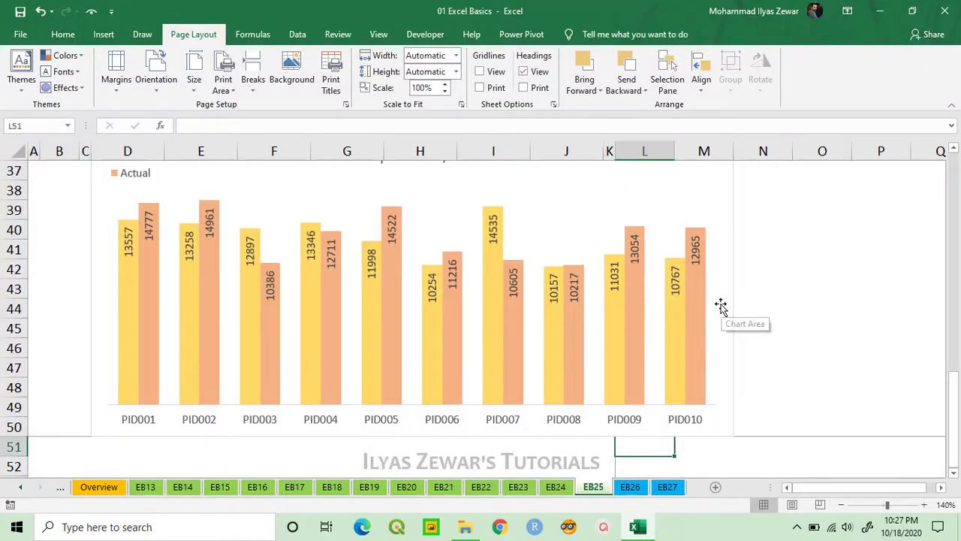
Step: Narrow the August chart so its right edge ends at column K
{"action": "left_click", "coordinate": [721, 306]}
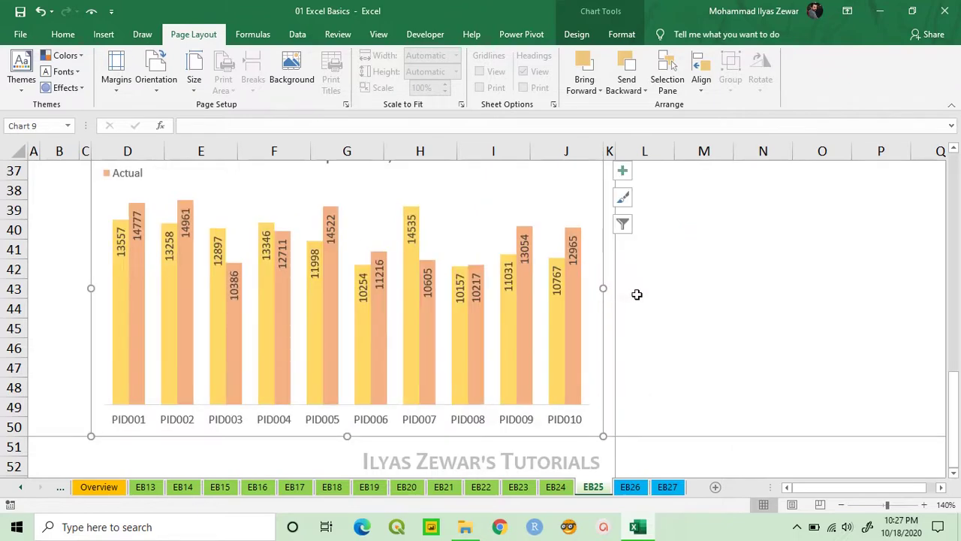
{"action": "scroll", "coordinate": [635, 294], "scroll_direction": "up", "scroll_amount": 3}
{"action": "scroll", "coordinate": [636, 295], "scroll_direction": "up", "scroll_amount": 3}
{"action": "left_click", "coordinate": [720, 256]}
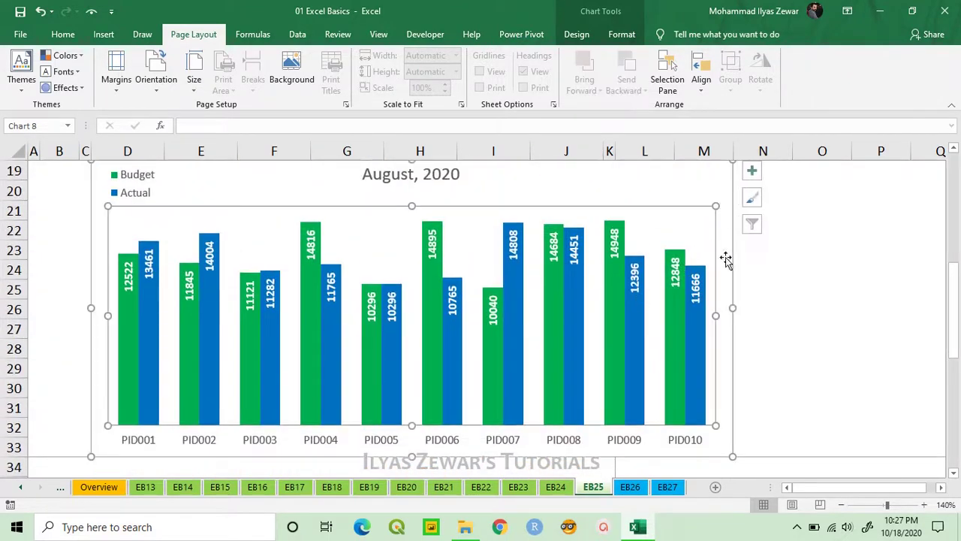
{"action": "left_click_drag", "start_coordinate": [734, 307], "coordinate": [605, 311]}
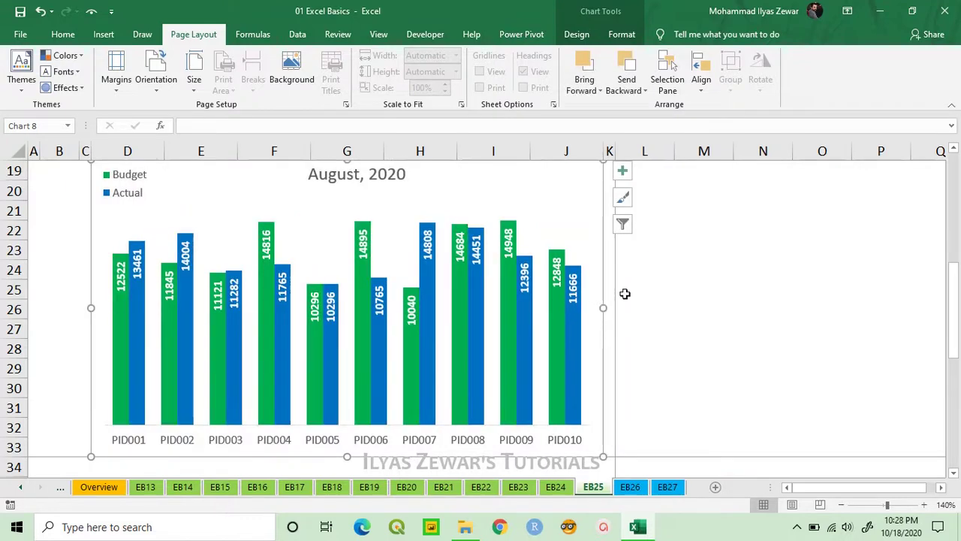
{"action": "left_click", "coordinate": [624, 293]}
Step: Confirm in the print preview that the sheet now spans 4 pages
{"action": "key", "text": "ctrl+p"}
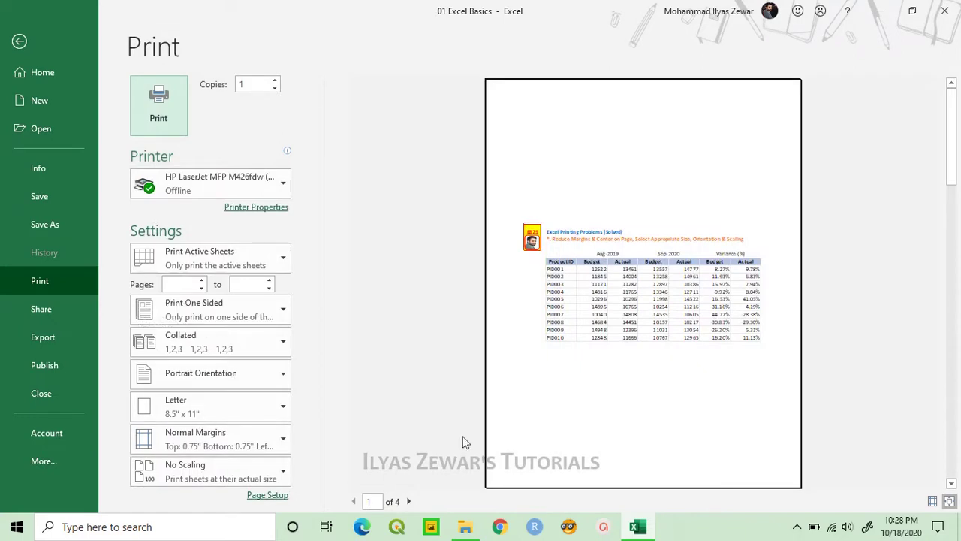
{"action": "left_click", "coordinate": [409, 501]}
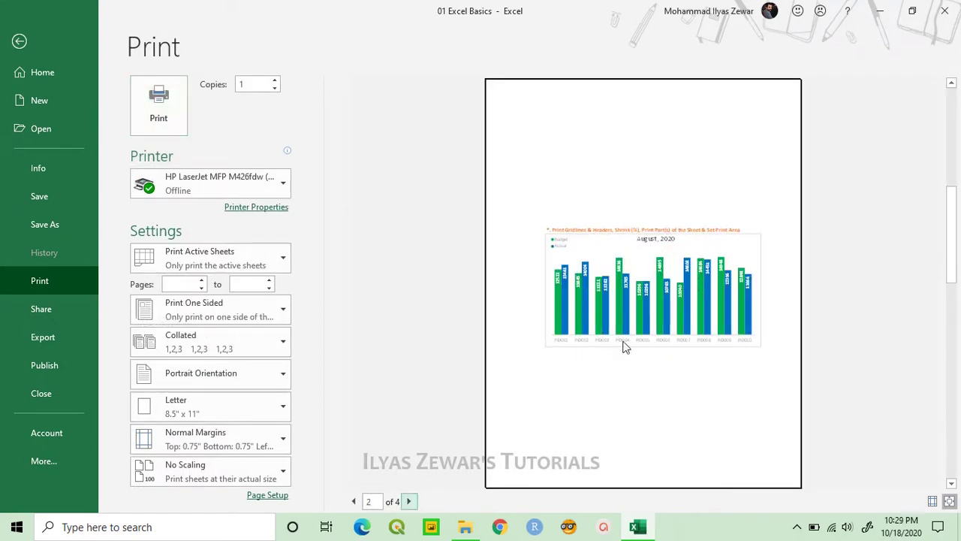
{"action": "key", "text": "Escape"}
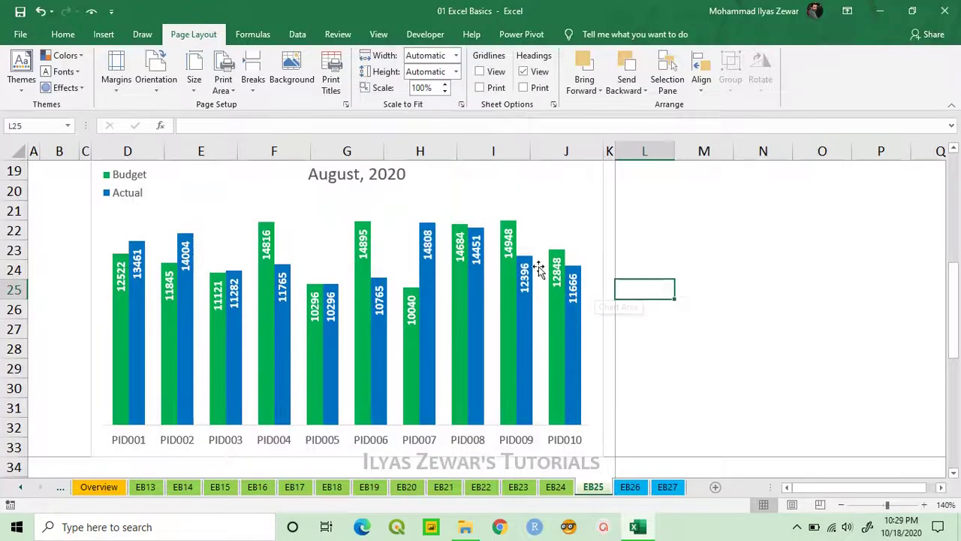
Step: Switch the EB25 sheet to Page Break Preview
{"action": "scroll", "coordinate": [563, 261], "scroll_direction": "up", "scroll_amount": 3}
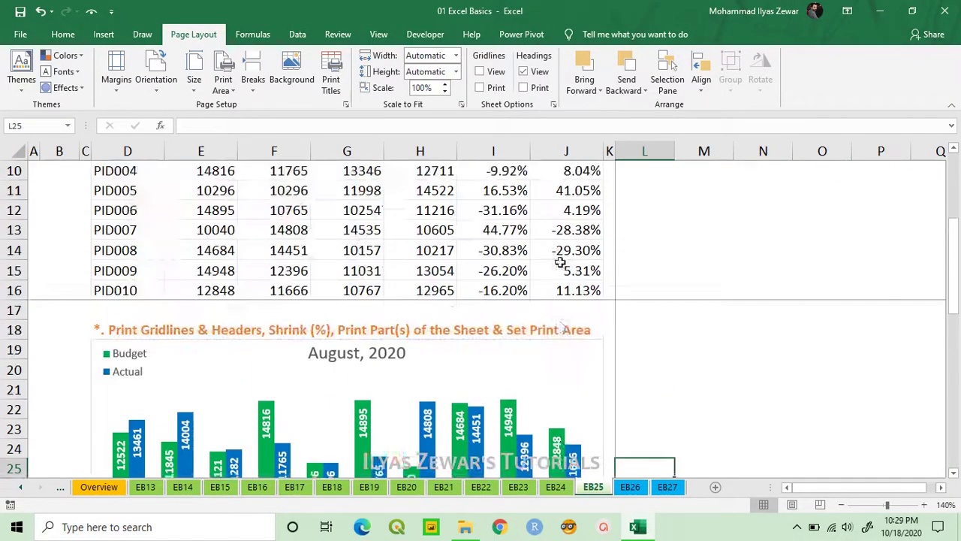
{"action": "scroll", "coordinate": [560, 260], "scroll_direction": "up", "scroll_amount": 3}
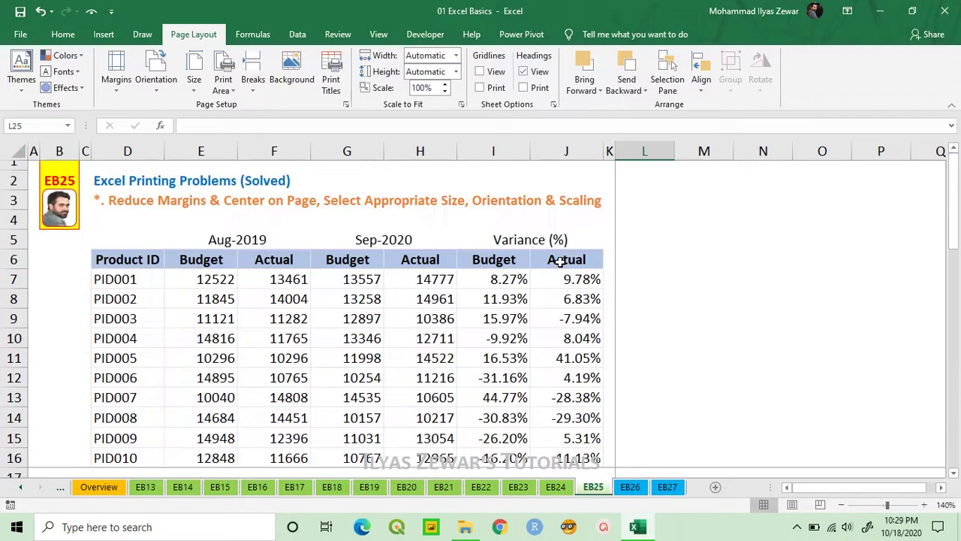
{"action": "left_click", "coordinate": [379, 35]}
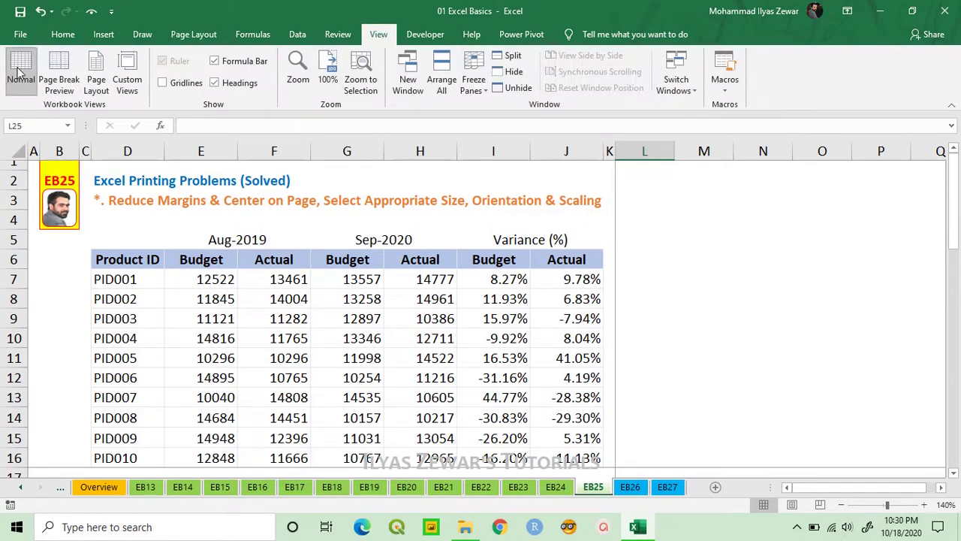
{"action": "left_click", "coordinate": [56, 71]}
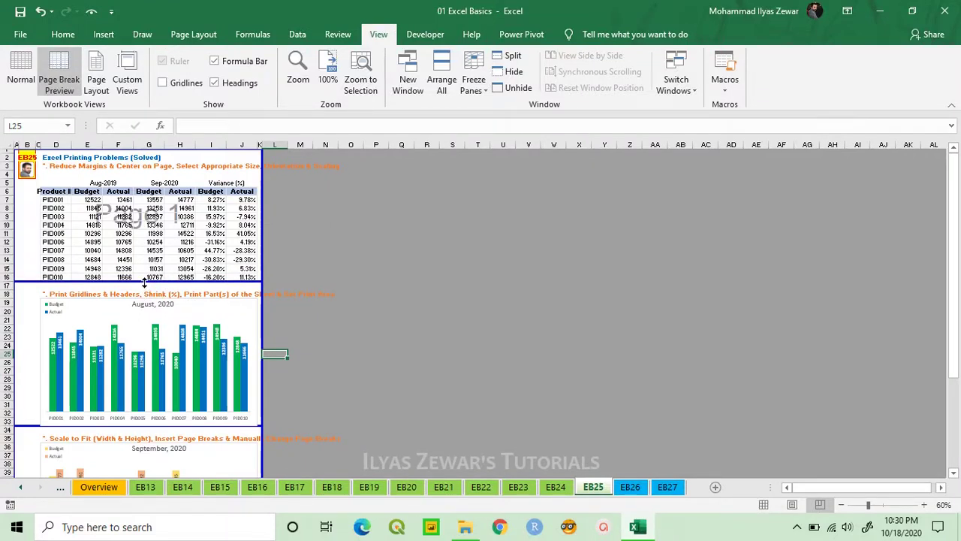
Step: Drag the breaks below the table and both charts, and extend the page border to column L
{"action": "left_click_drag", "start_coordinate": [145, 282], "coordinate": [145, 282]}
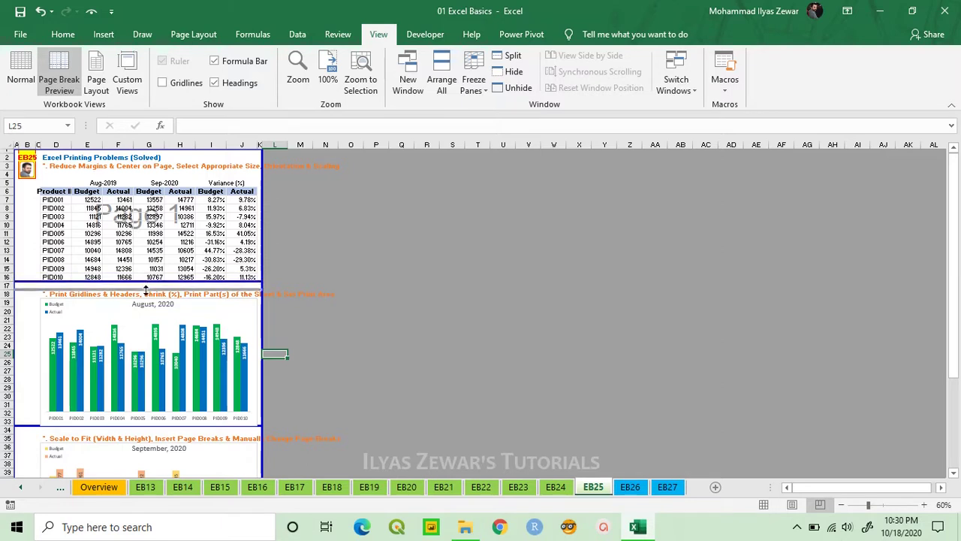
{"action": "scroll", "coordinate": [153, 319], "scroll_direction": "down", "scroll_amount": 3}
{"action": "scroll", "coordinate": [153, 319], "scroll_direction": "down", "scroll_amount": 2}
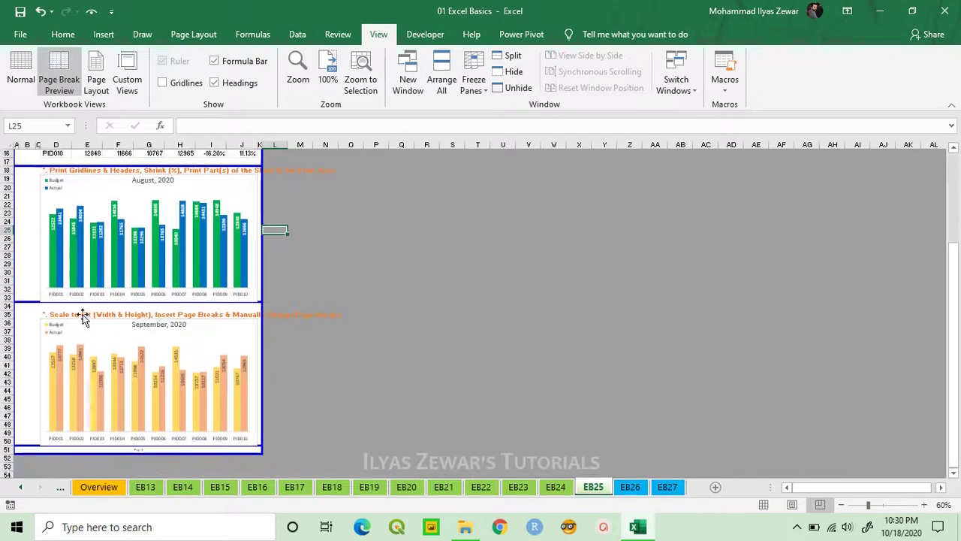
{"action": "left_click_drag", "start_coordinate": [33, 301], "coordinate": [33, 311]}
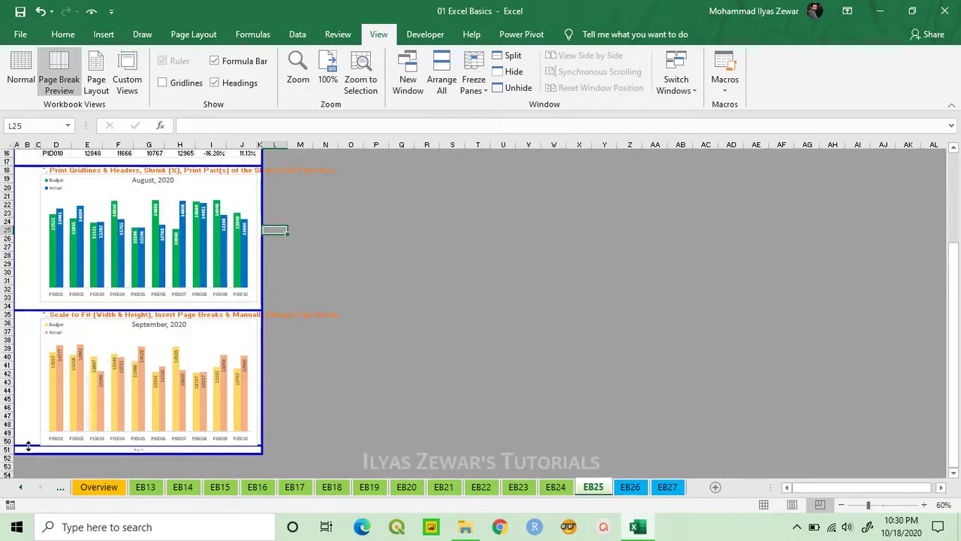
{"action": "left_click_drag", "start_coordinate": [27, 445], "coordinate": [29, 458]}
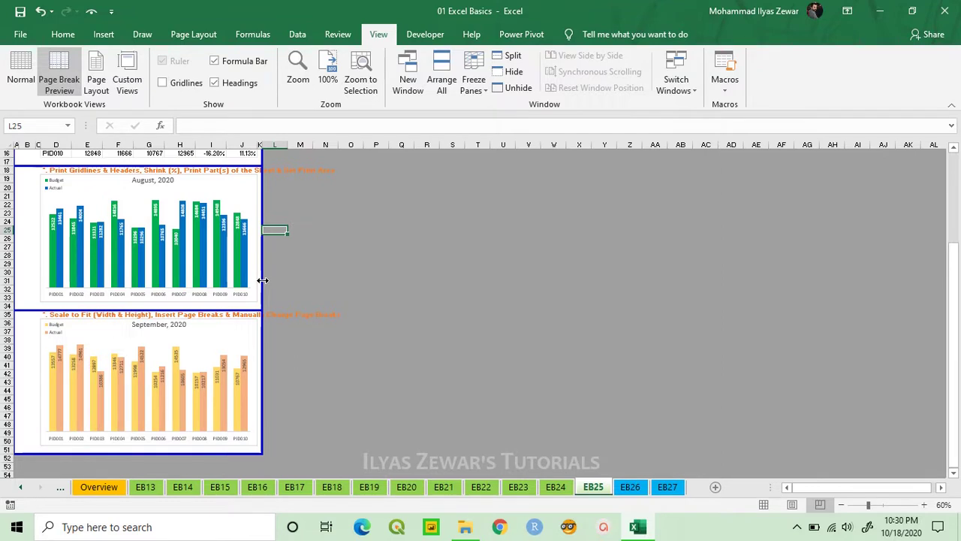
{"action": "mouse_move", "coordinate": [262, 280]}
{"action": "left_mouse_down"}
{"action": "mouse_move", "coordinate": [287, 279]}
{"action": "mouse_move", "coordinate": [294, 293]}
{"action": "left_mouse_up"}
{"action": "key", "text": "ctrl+p"}
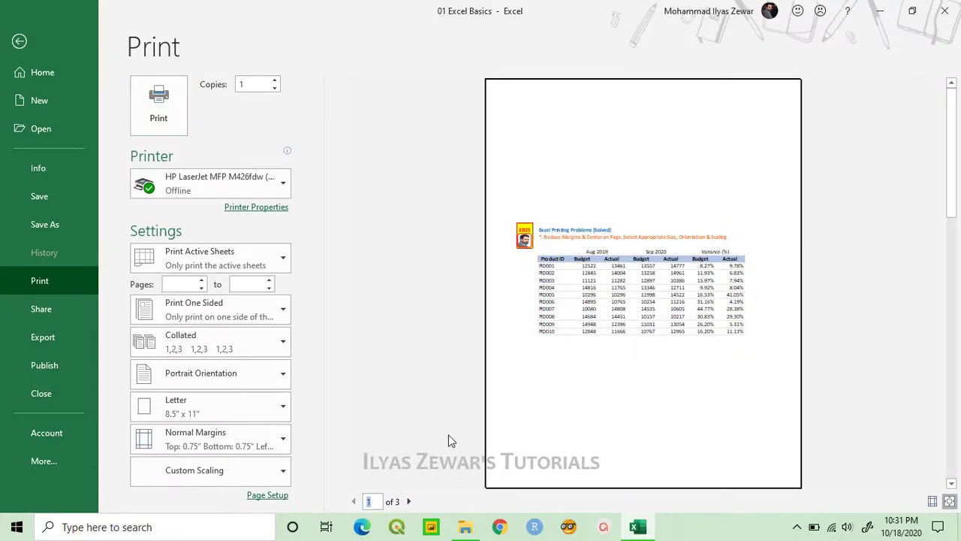
Step: Review all three preview pages, then return EB25 to Normal view
{"action": "left_click", "coordinate": [408, 501]}
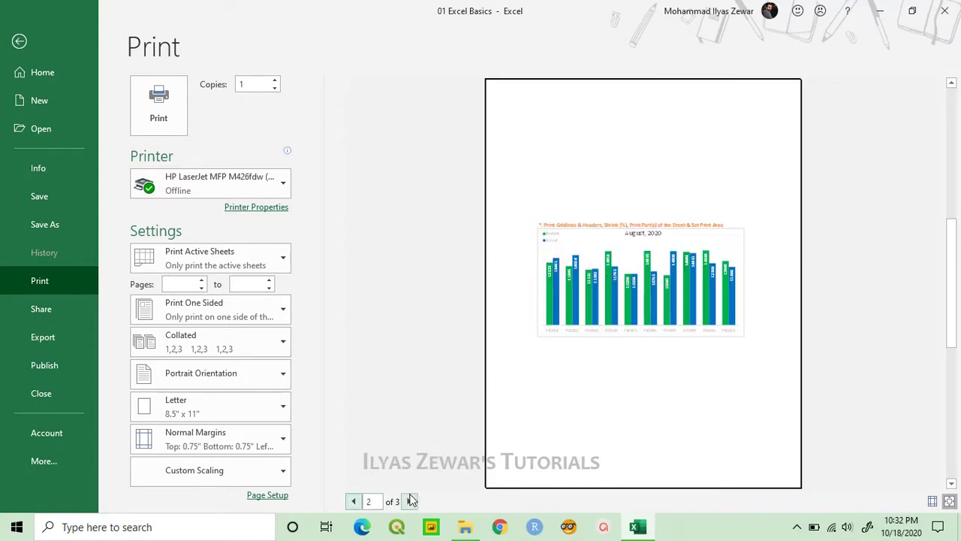
{"action": "left_click", "coordinate": [408, 501]}
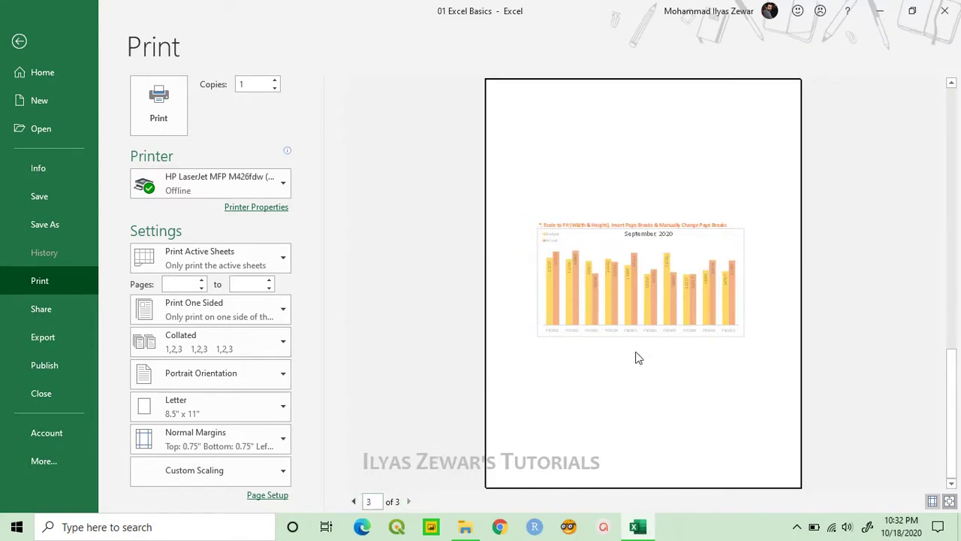
{"action": "key", "text": "Escape"}
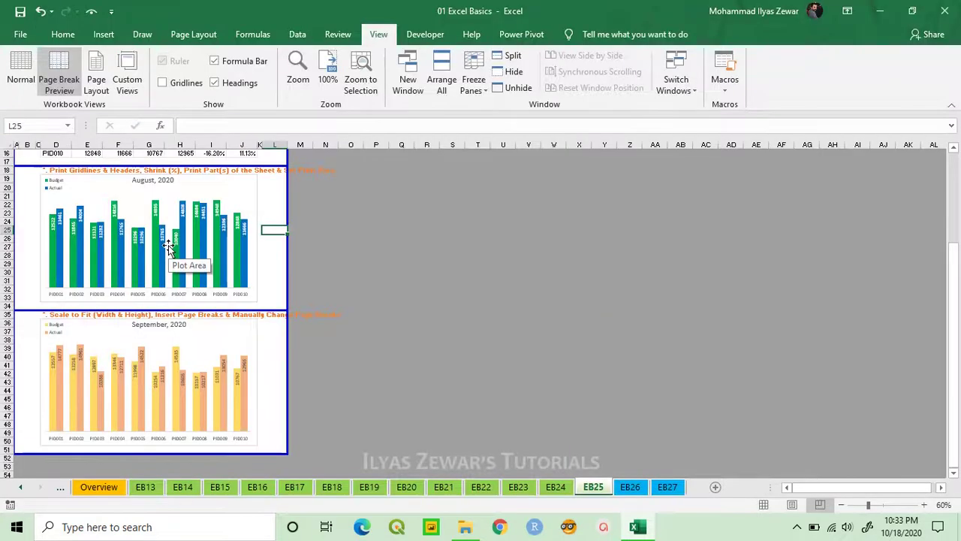
{"action": "left_click", "coordinate": [25, 79]}
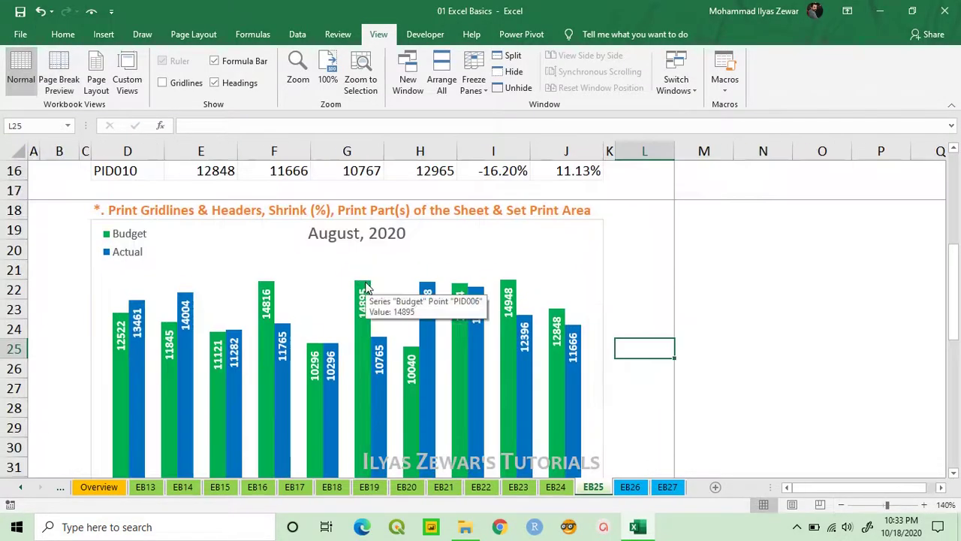
{"action": "scroll", "coordinate": [366, 288], "scroll_direction": "up", "scroll_amount": 5}
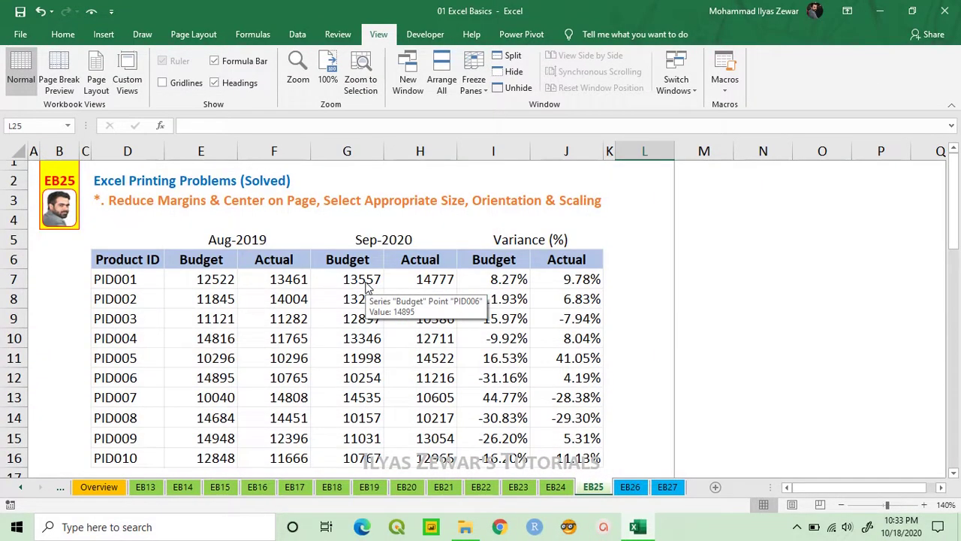